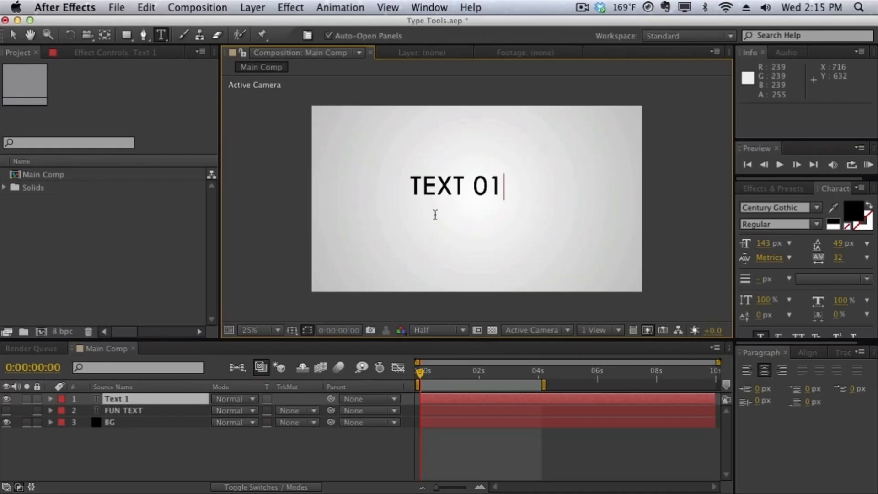
Finish the text entry and delete the TEXT 01 layer from Main Comp.
left_click(194, 397)
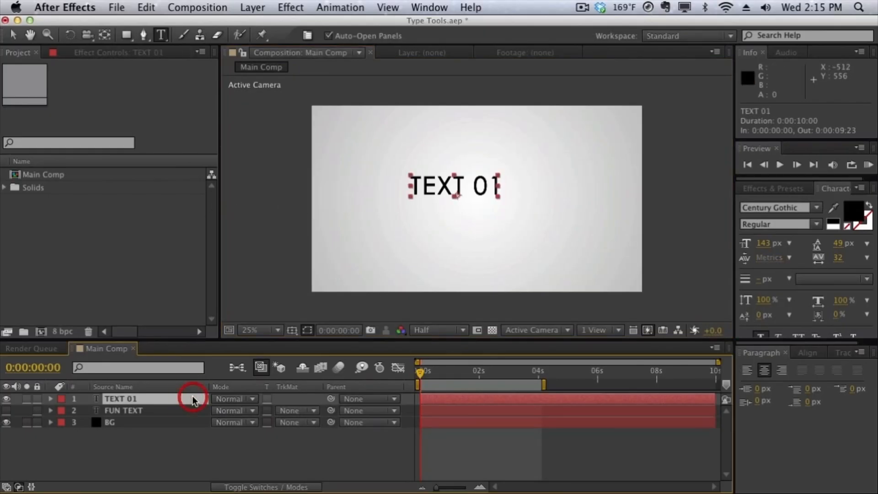
key("Delete")
Create a new text layer reading "TEXT 01" and delete it again.
left_click(253, 8)
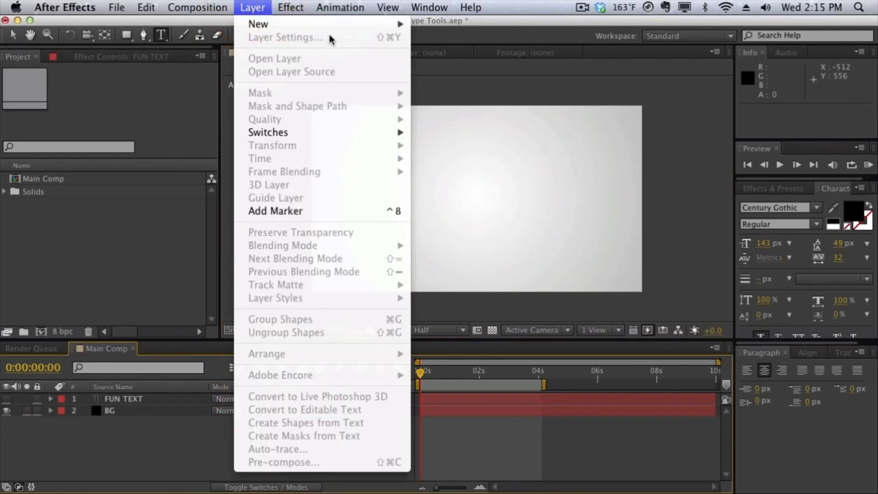
mouse_move(380, 25)
left_click(423, 28)
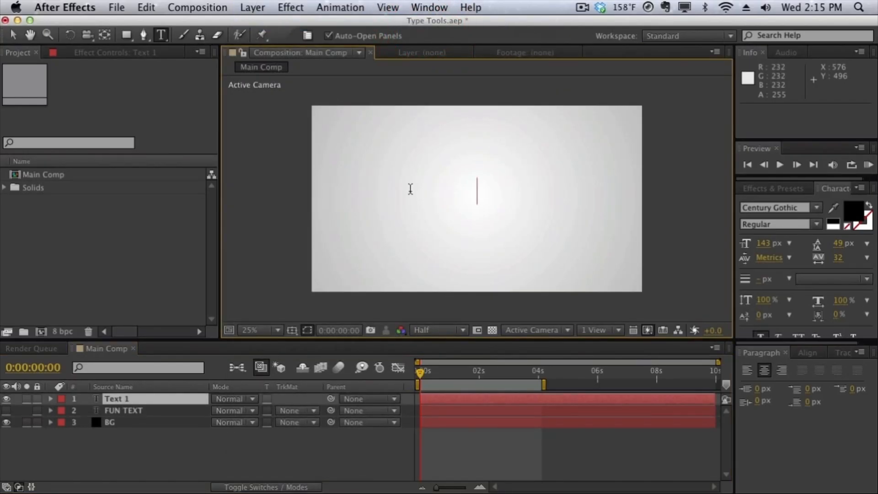
type("TEXT 01")
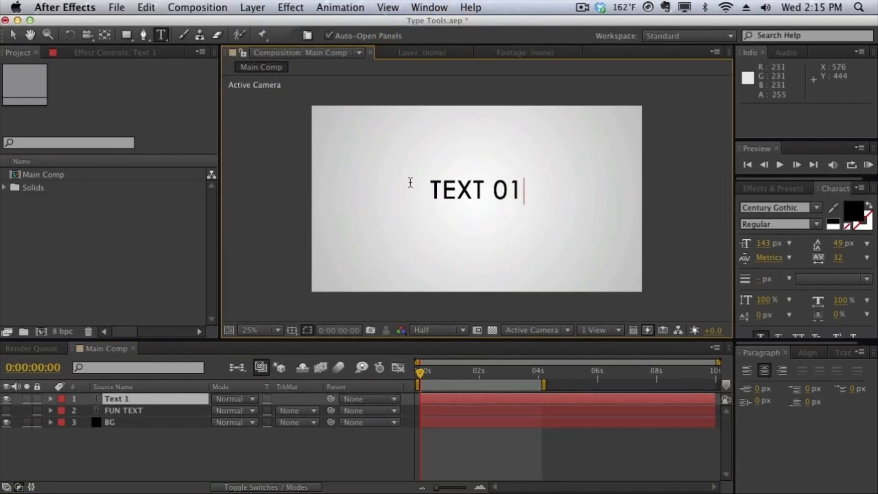
left_click(198, 399)
key("Delete")
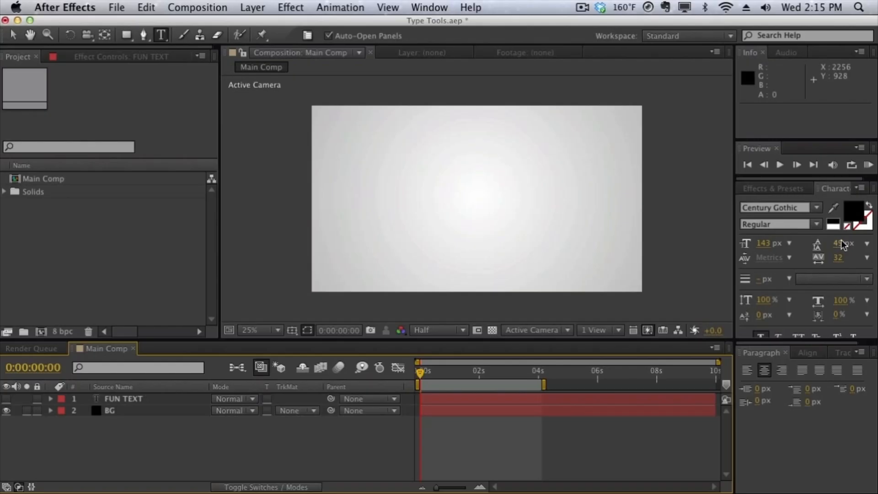
Examine the character and paragraph formatting settings and where they can be enabled in the workspace.
left_click(839, 193)
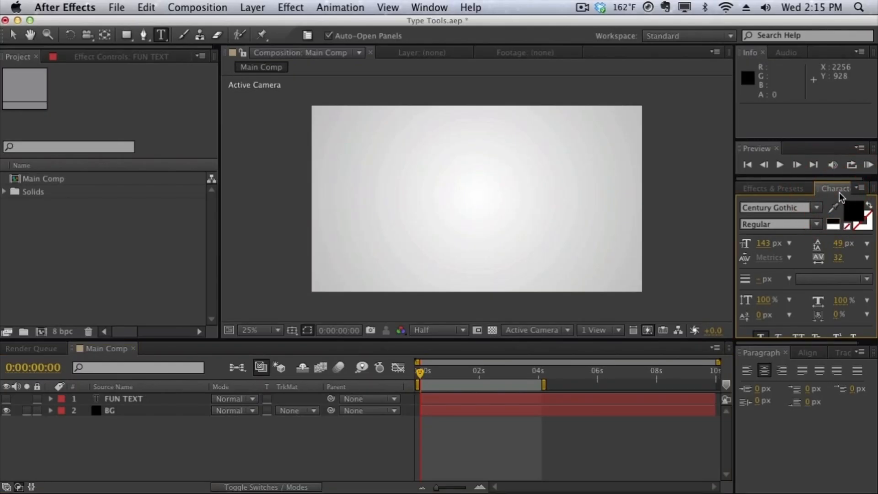
left_click(428, 7)
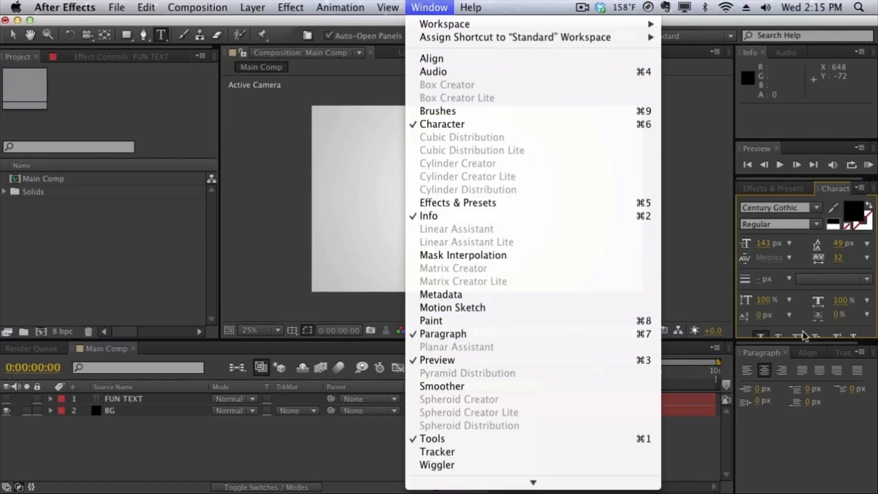
left_click(801, 268)
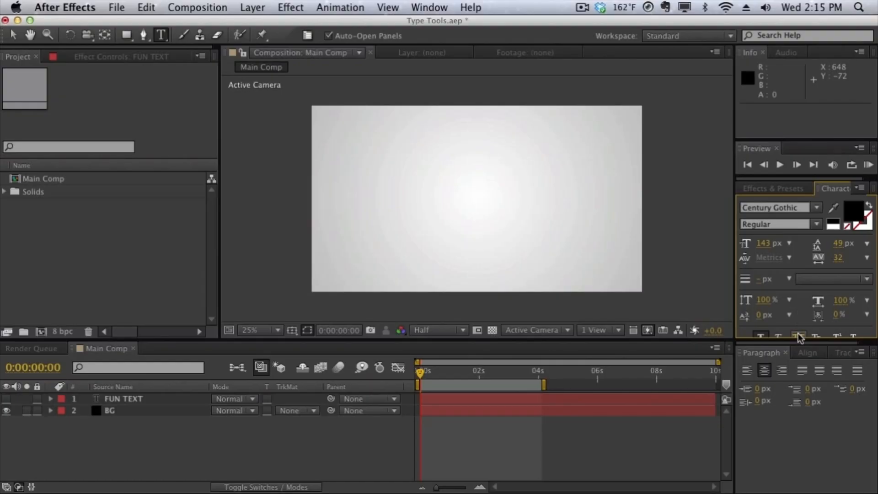
left_click_drag(798, 339, 799, 363)
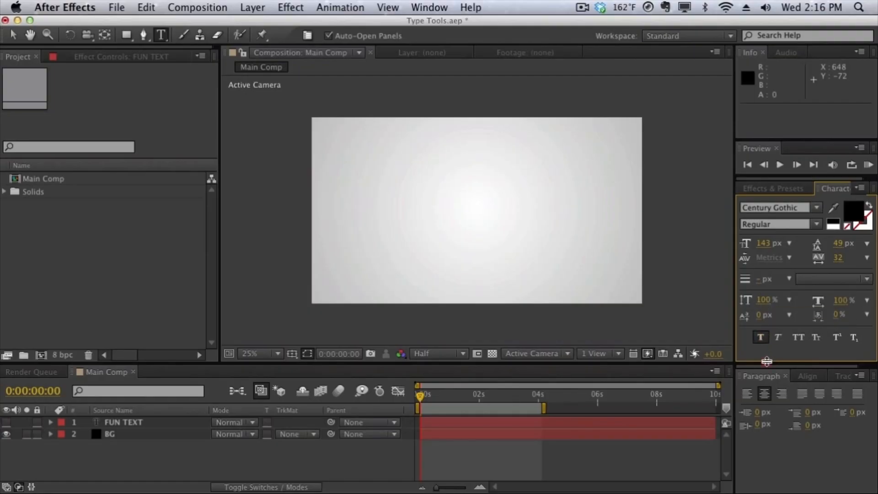
left_click_drag(767, 366, 768, 321)
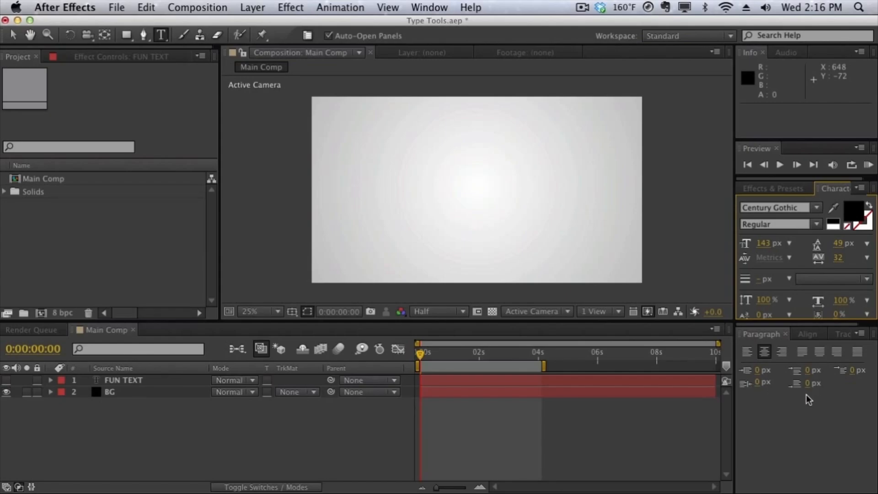
Add a text layer reading "TEXT 01" aligned to the composition's horizontal and vertical centre, and delete it.
left_click(806, 335)
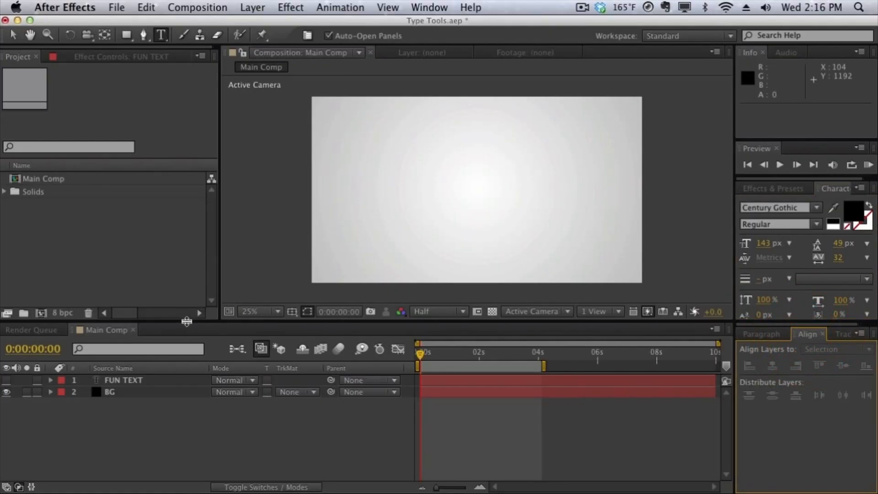
left_click(254, 7)
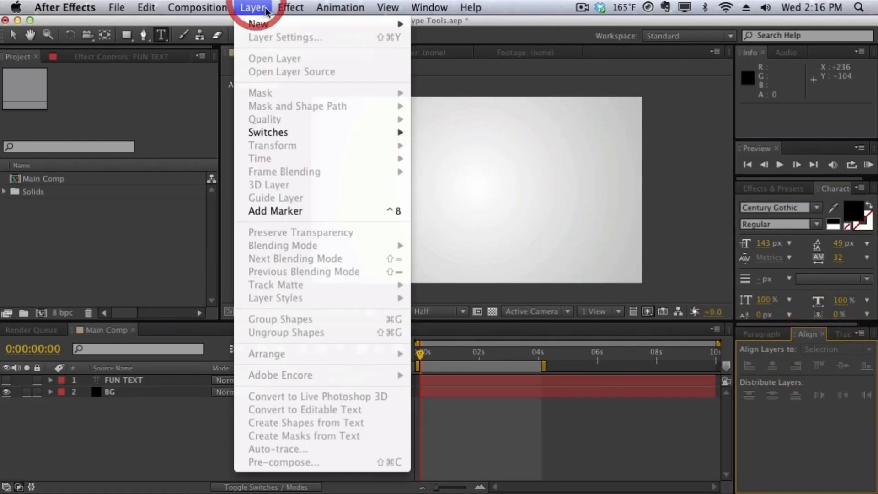
mouse_move(266, 25)
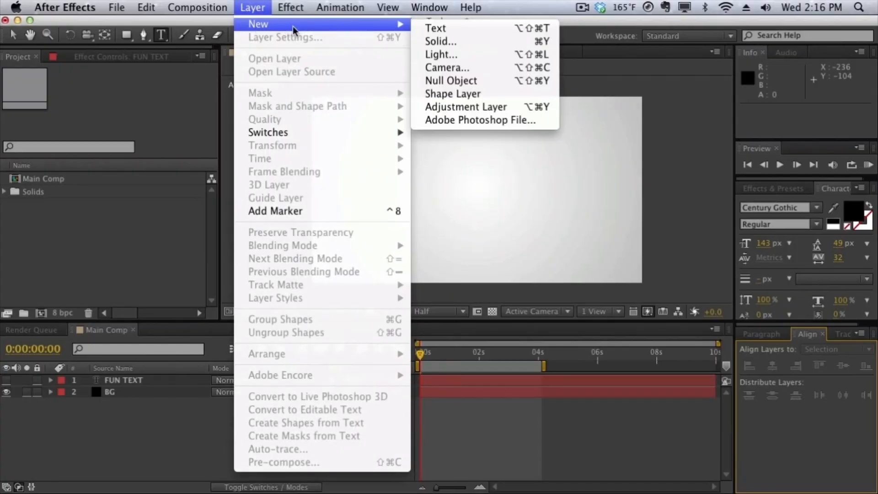
left_click(419, 26)
type("TEXT 01")
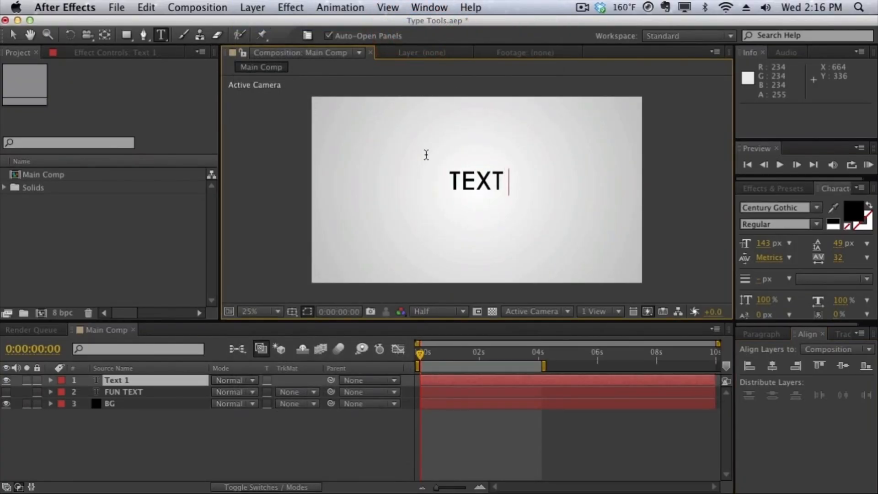
left_click(777, 366)
left_click(841, 369)
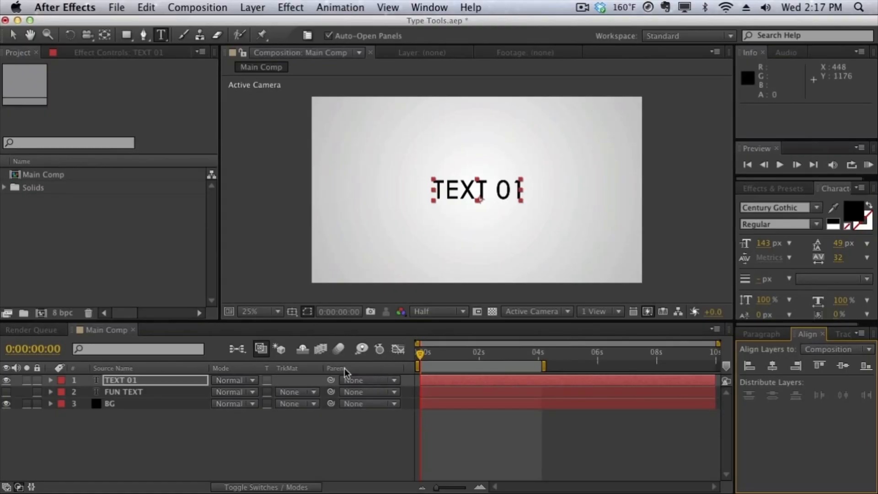
left_click(169, 381)
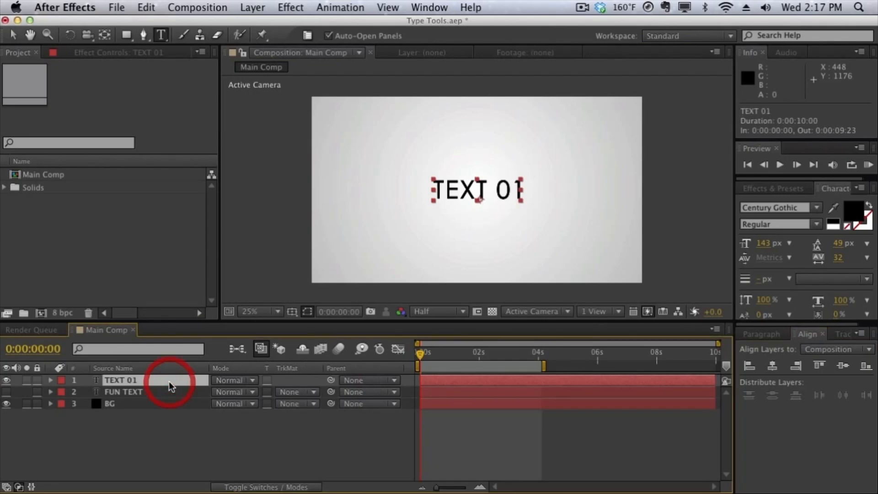
key("Delete")
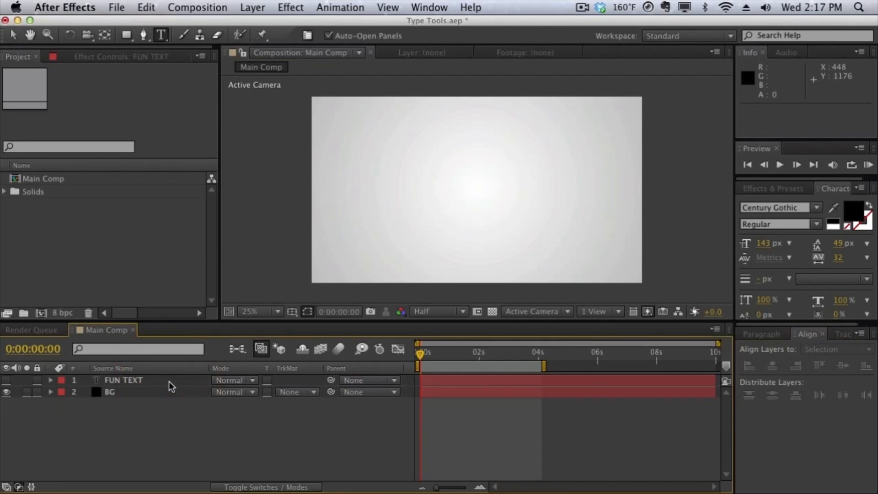
Make the FUN TEXT layer visible and enlarge the timeline area, setting the composition magnification to Fit.
left_click(6, 381)
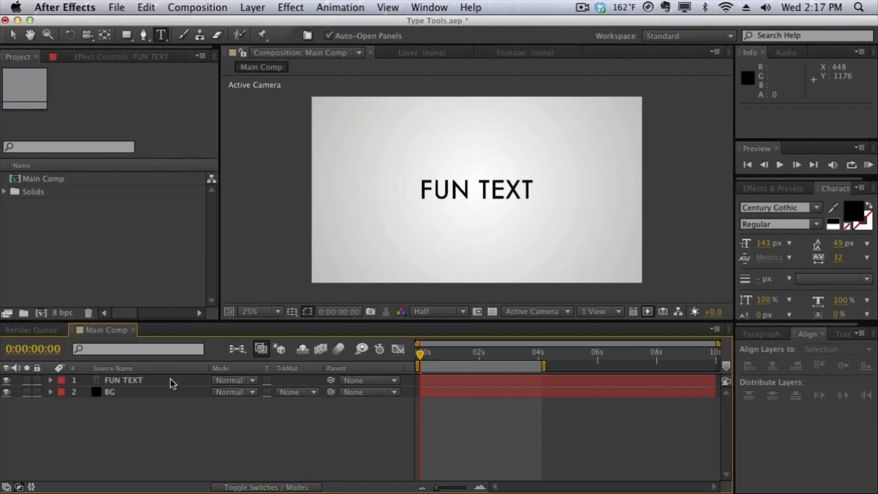
left_click(121, 380)
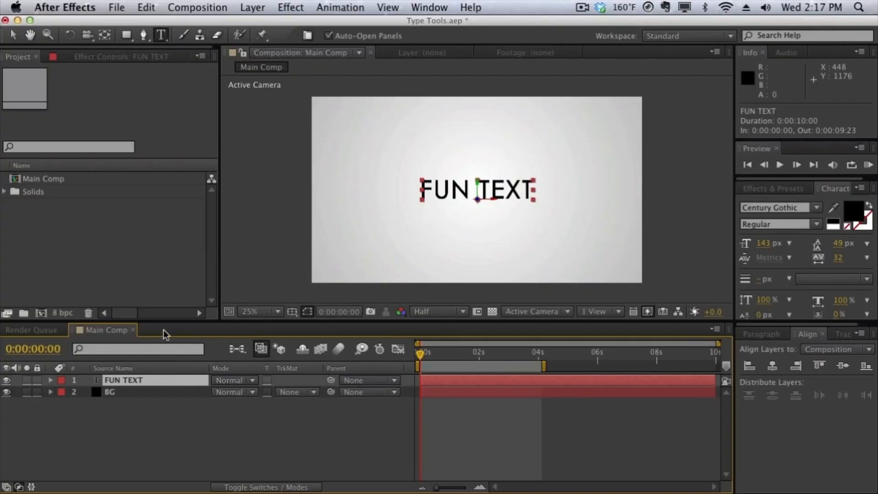
left_click_drag(165, 321, 165, 211)
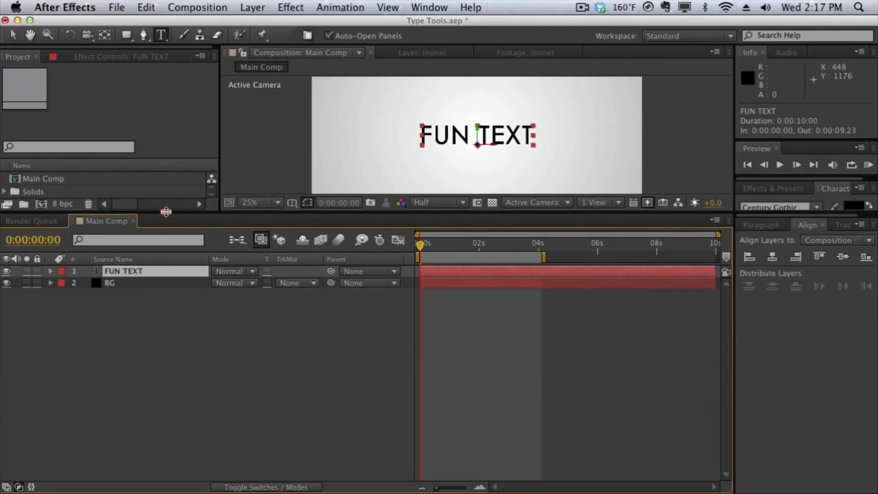
left_click(259, 202)
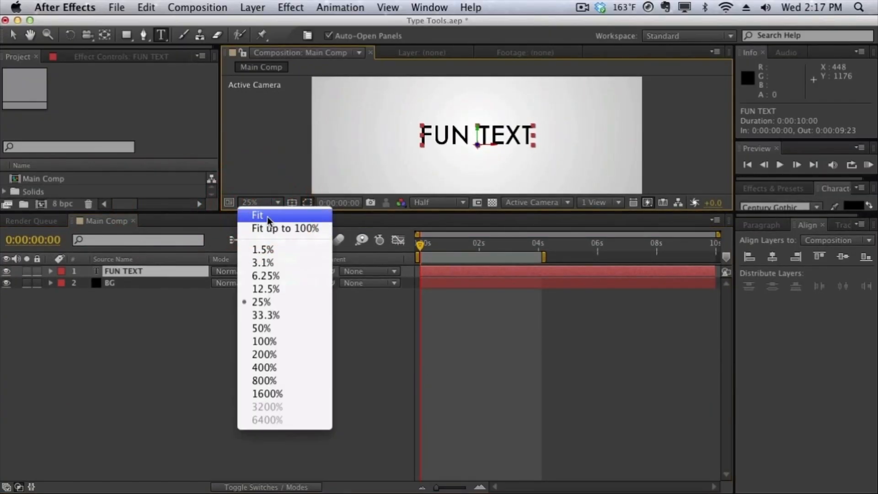
left_click(267, 216)
left_click(262, 342)
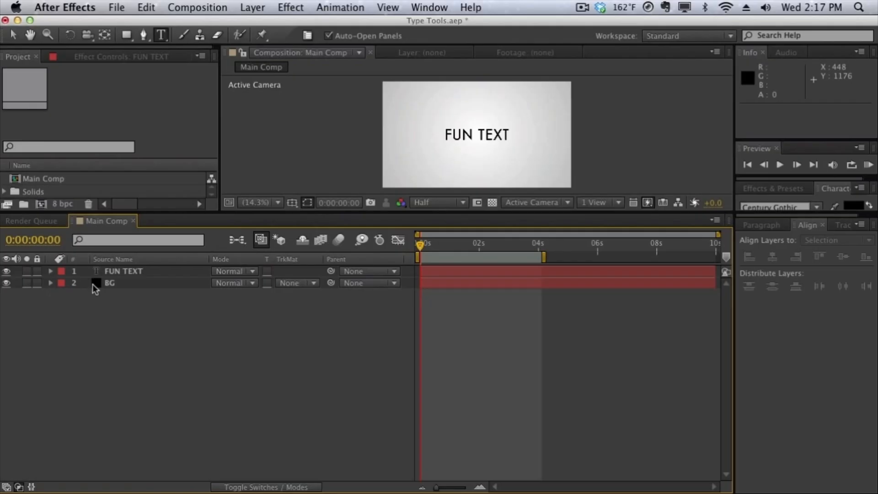
Add a Character Offset animator to the FUN TEXT layer and set its Character Offset to 19.
left_click(118, 270)
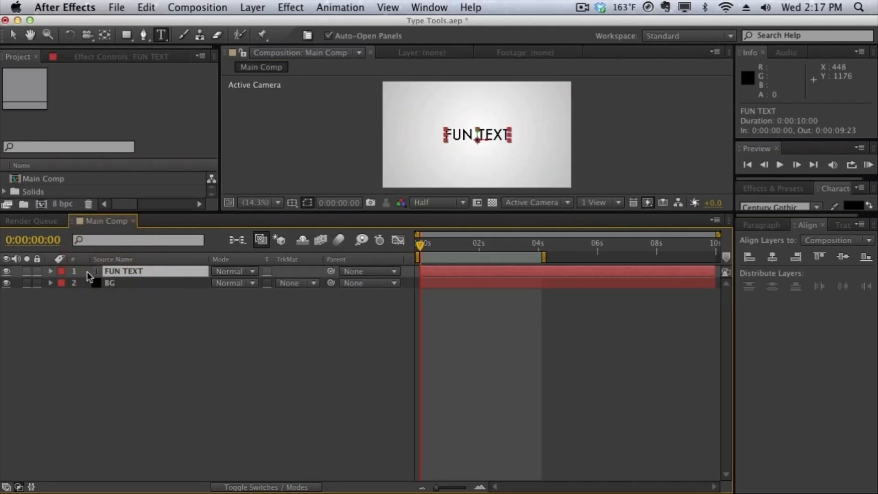
left_click(51, 271)
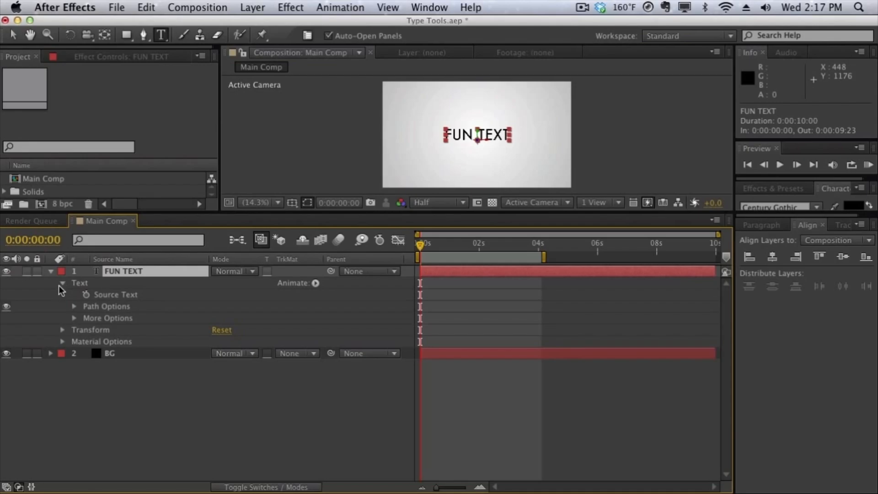
left_click(62, 283)
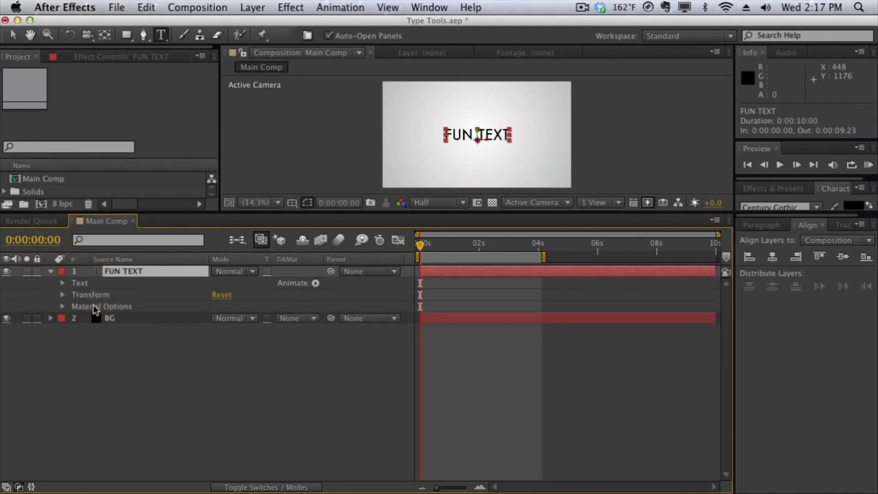
left_click(63, 283)
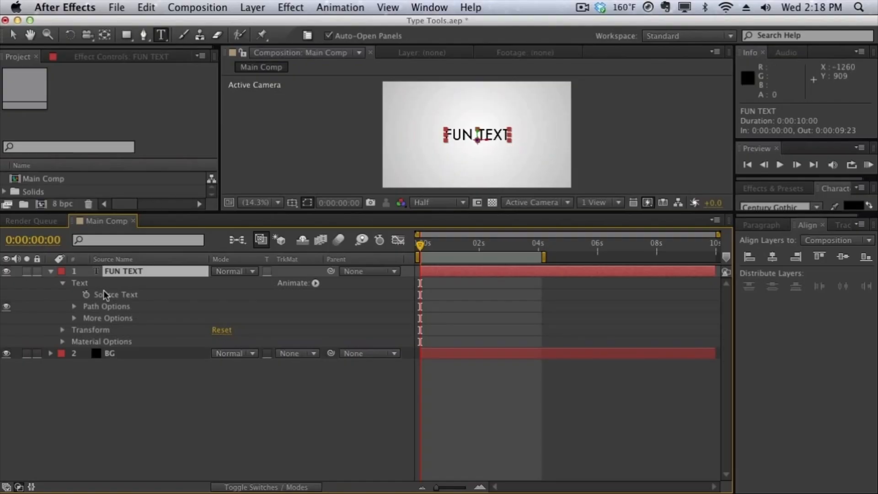
left_click(316, 283)
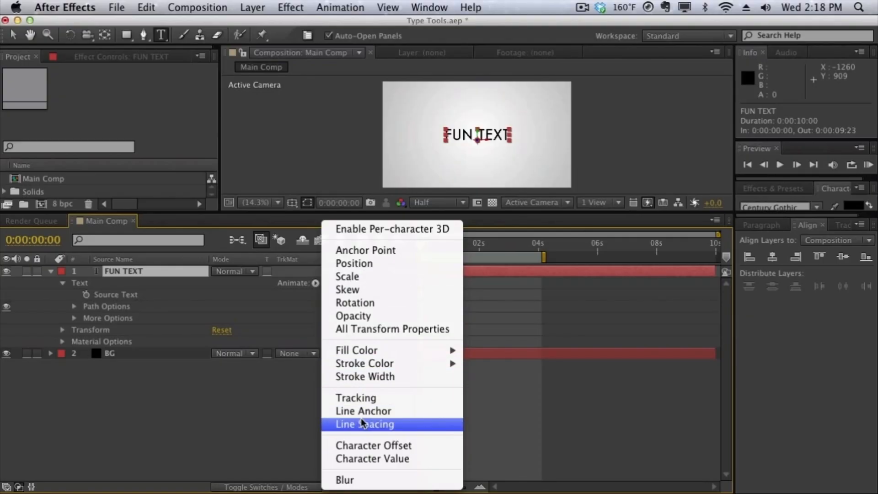
left_click(362, 443)
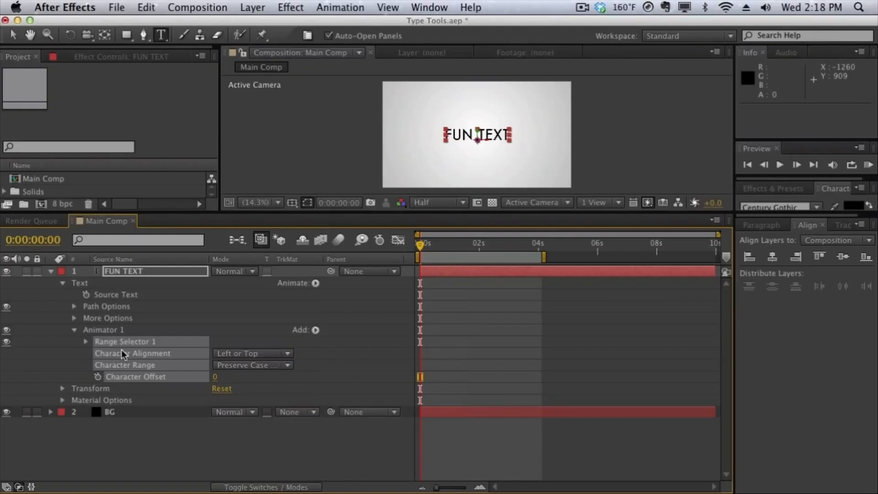
left_click(58, 339)
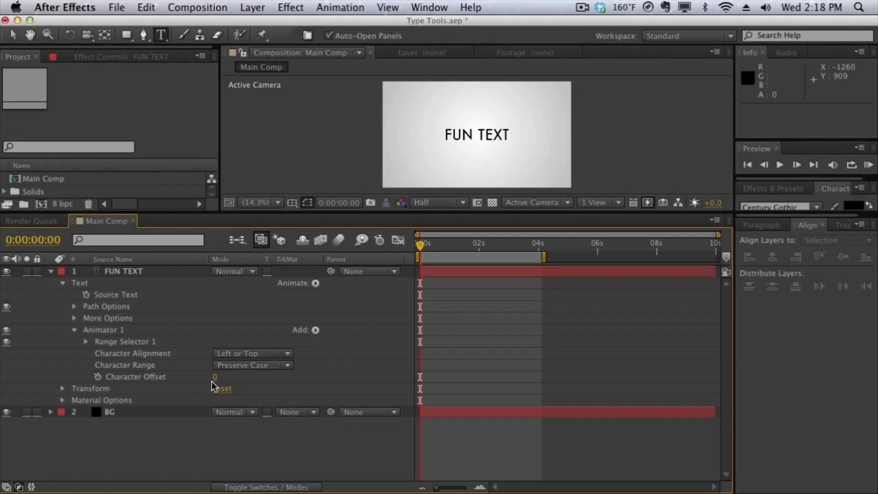
mouse_move(216, 384)
left_mouse_down()
mouse_move(224, 376)
mouse_move(210, 374)
mouse_move(224, 374)
left_mouse_up()
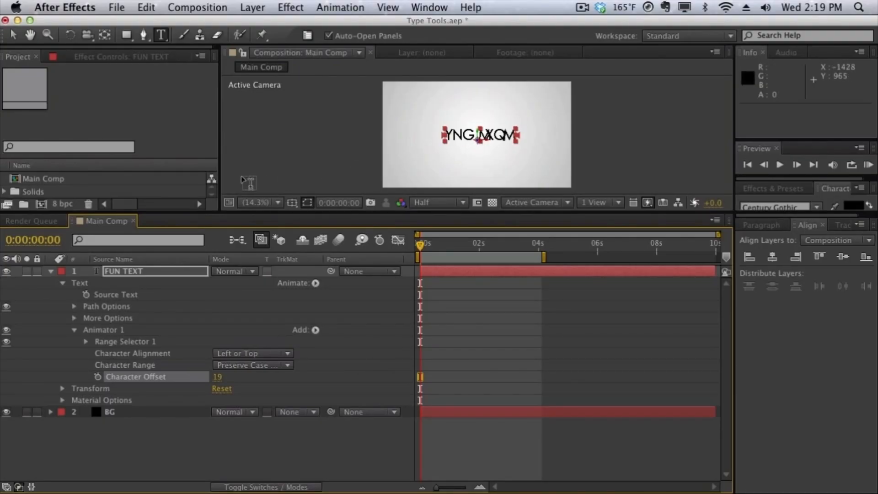
Set the Start of Range Selector 1 in the FUN TEXT animator to 50%.
left_click(86, 342)
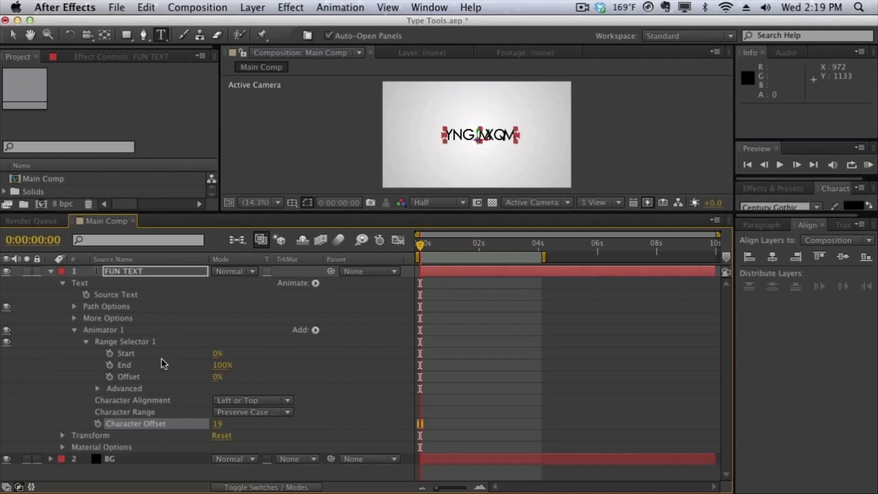
left_click(216, 353)
type("50")
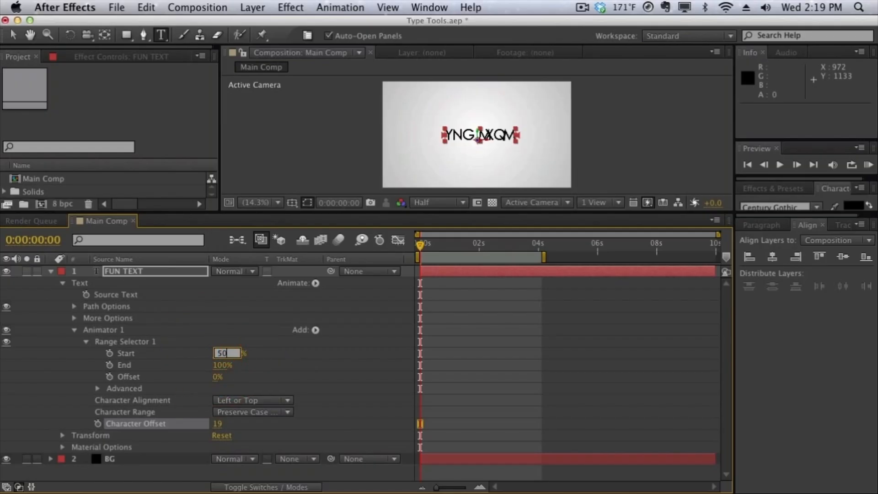
key("Return")
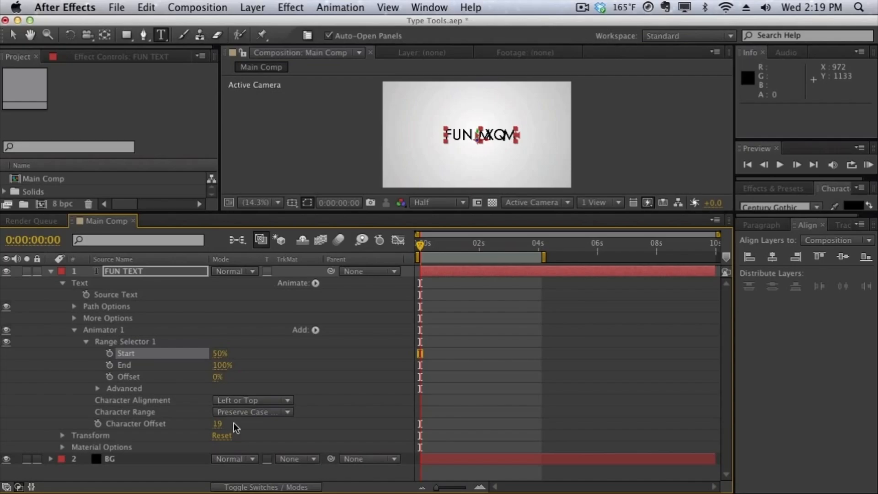
Increase the FUN TEXT animator's Character Offset to 74.
left_click_drag(217, 423, 251, 423)
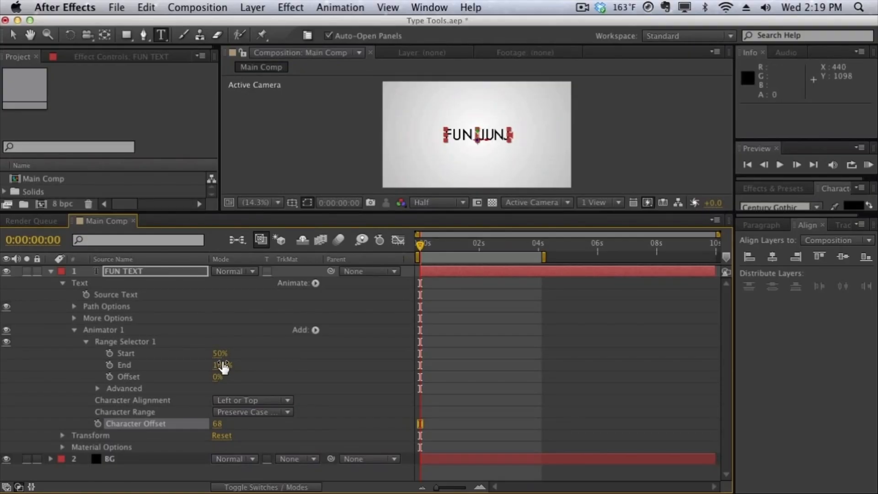
mouse_move(218, 423)
left_mouse_down()
mouse_move(201, 423)
mouse_move(219, 424)
left_mouse_up()
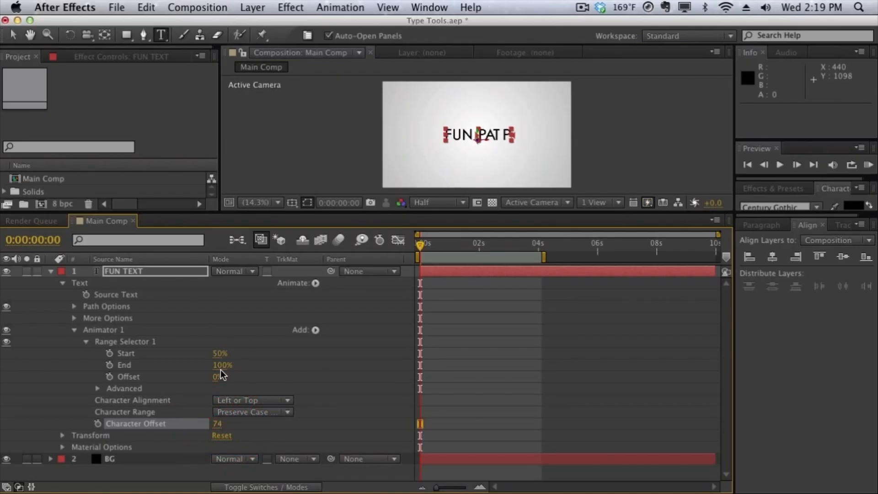
Set the Offset of Range Selector 1 in the FUN TEXT animator to 16%.
mouse_move(219, 379)
left_mouse_down()
mouse_move(232, 374)
mouse_move(221, 375)
mouse_move(221, 366)
left_mouse_up()
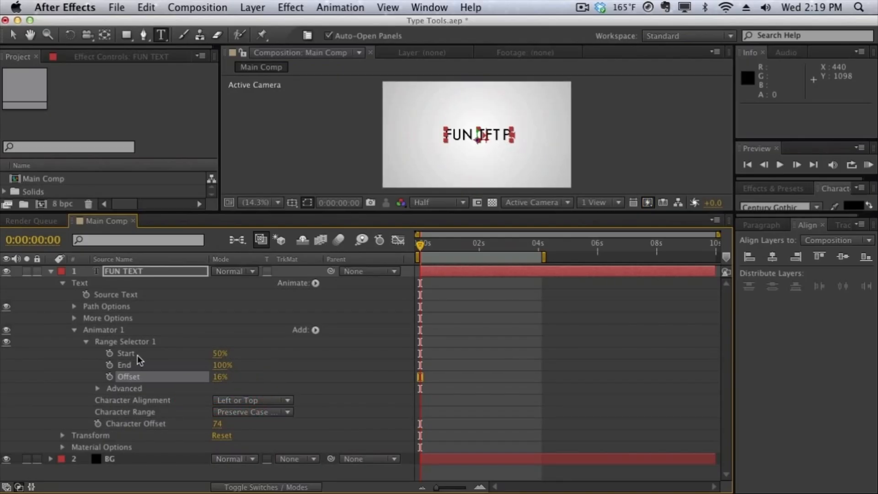
left_click(116, 372)
Examine the Advanced settings of Range Selector 1 and the Character Range options of the FUN TEXT animator.
left_click(98, 388)
scroll(184, 374, "up", 1)
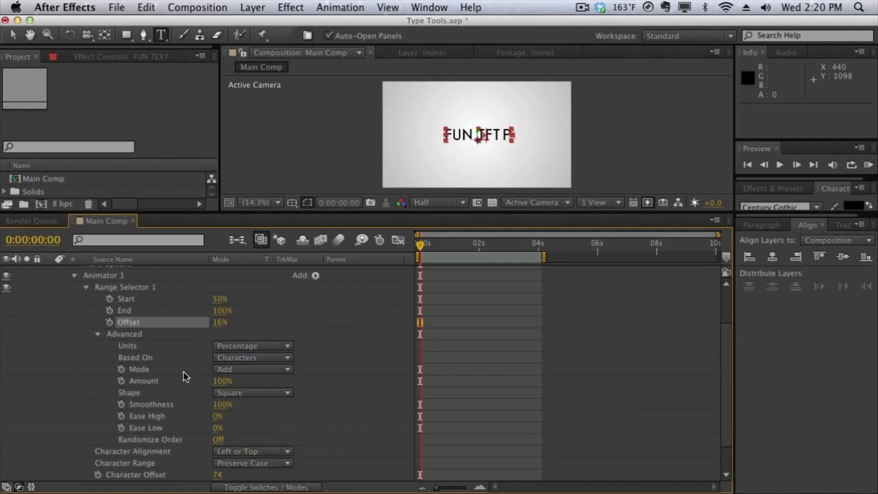
scroll(183, 372, "up", 1)
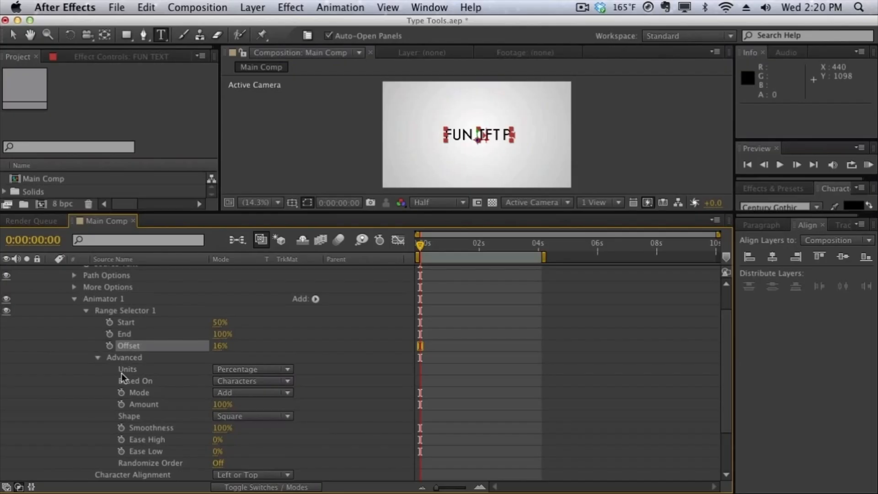
scroll(114, 378, "down", 2)
scroll(137, 385, "up", 2)
left_click(98, 358)
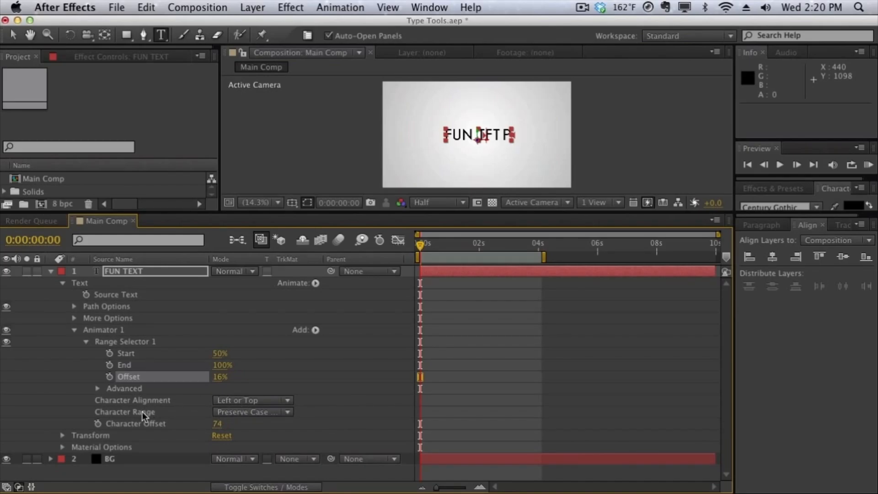
left_click(226, 412)
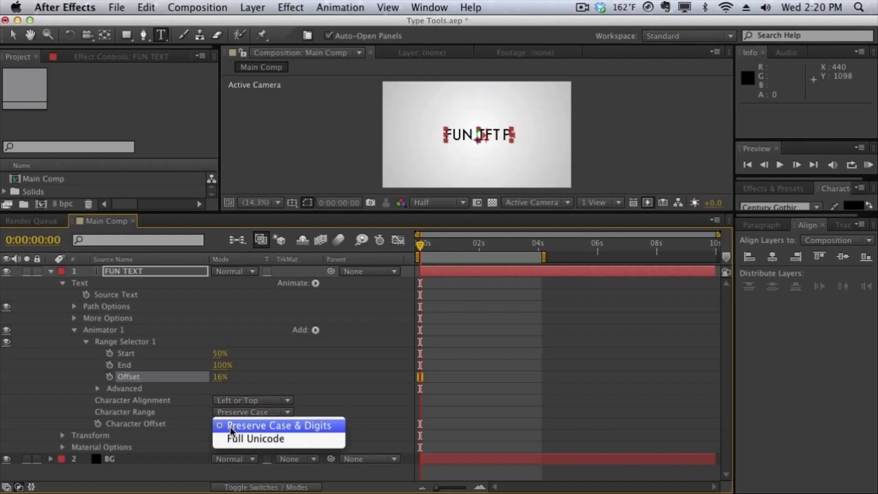
left_click(159, 415)
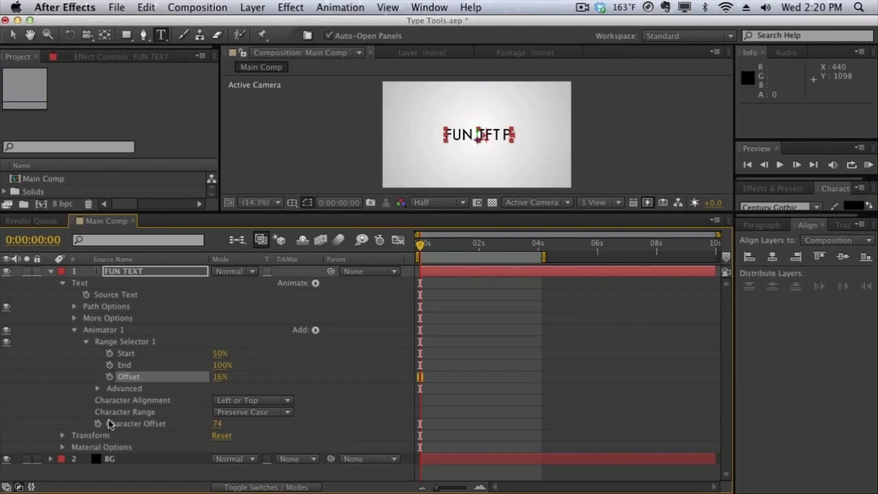
Delete the Character Offset animator from the FUN TEXT layer.
left_click(113, 331)
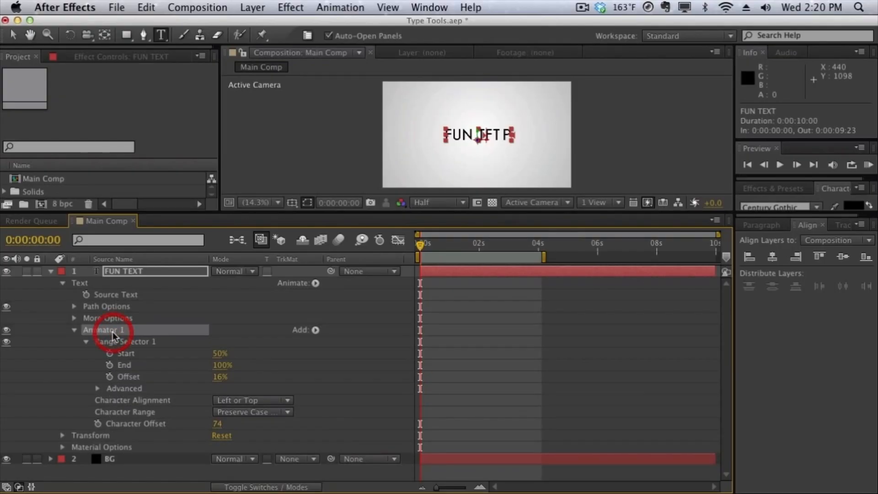
key("Delete")
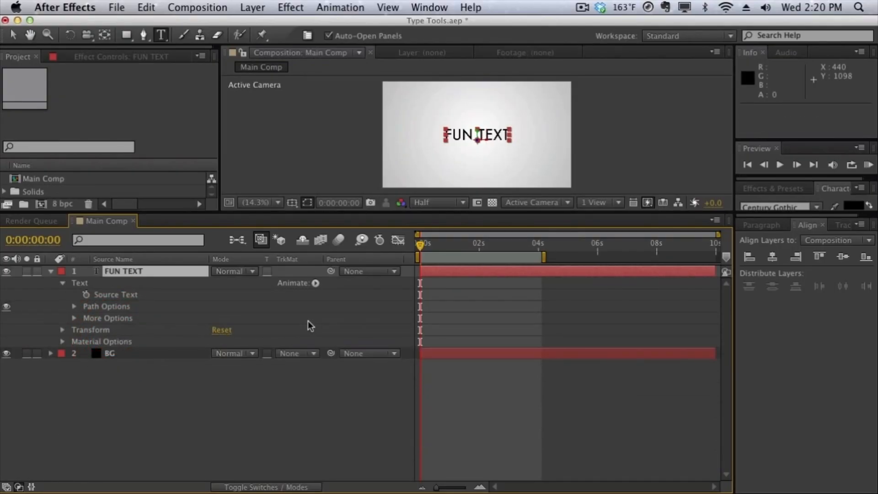
Add a Blur animator to FUN TEXT with a Blur of 55.0 and set its range selector's Offset to -28%.
left_click(312, 284)
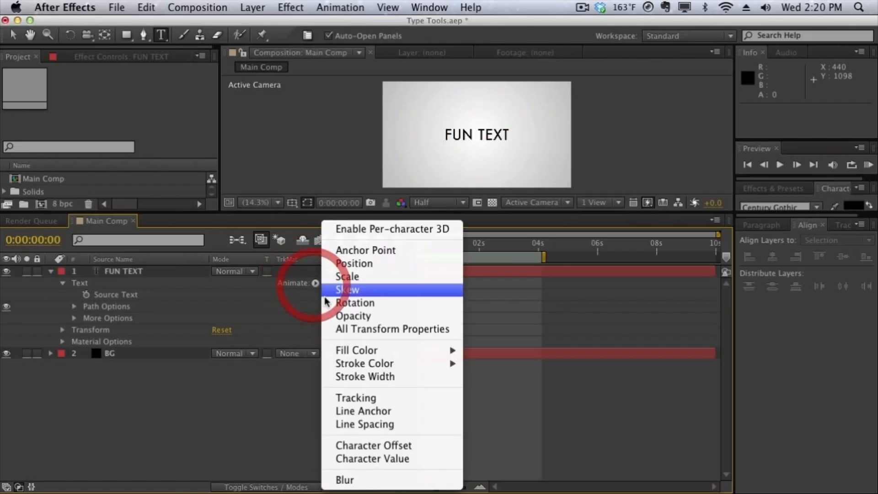
left_click(357, 475)
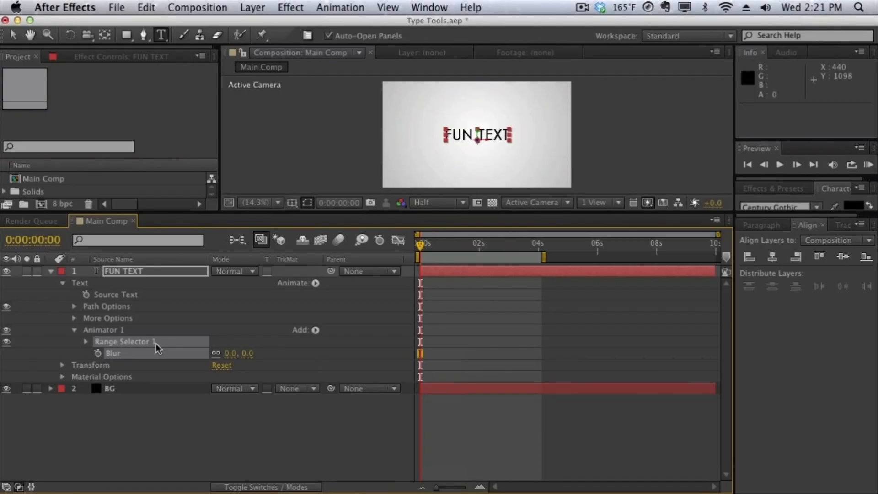
left_click(230, 343)
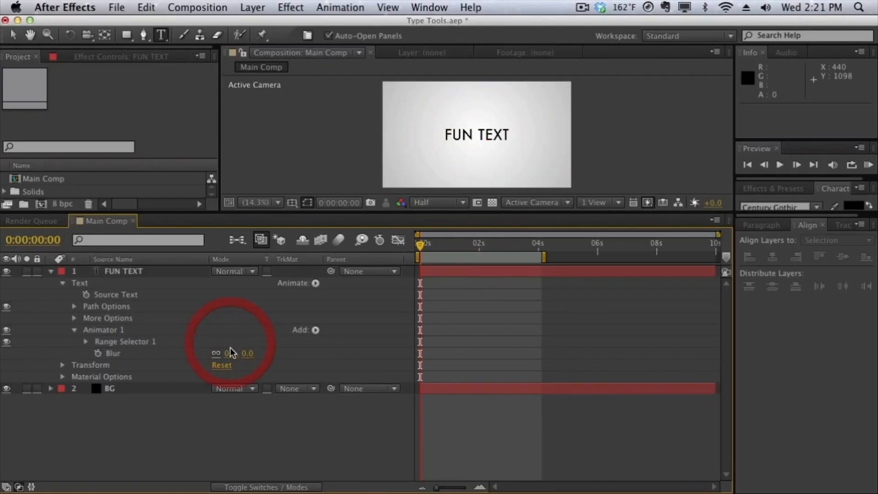
left_click_drag(231, 360, 256, 360)
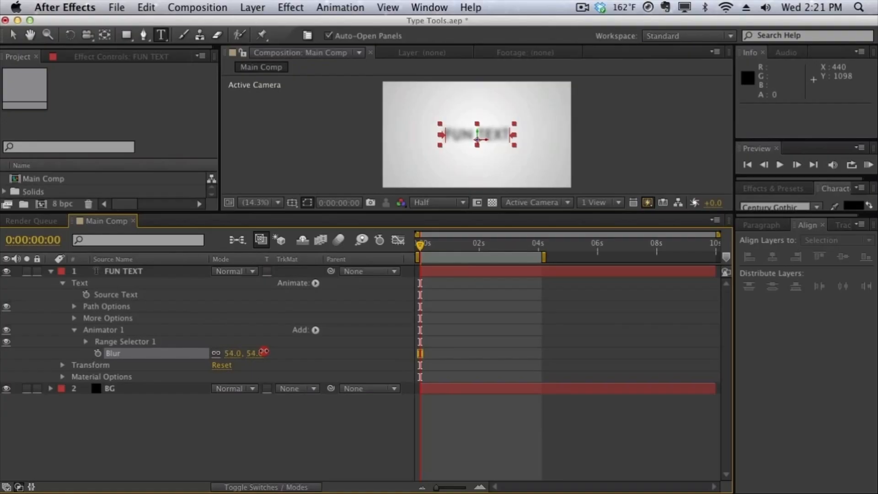
left_click(86, 343)
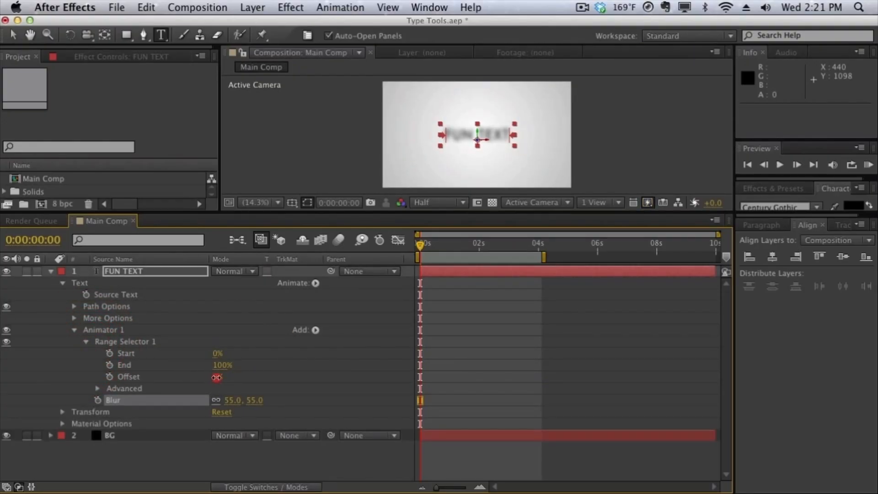
left_click_drag(218, 376, 178, 363)
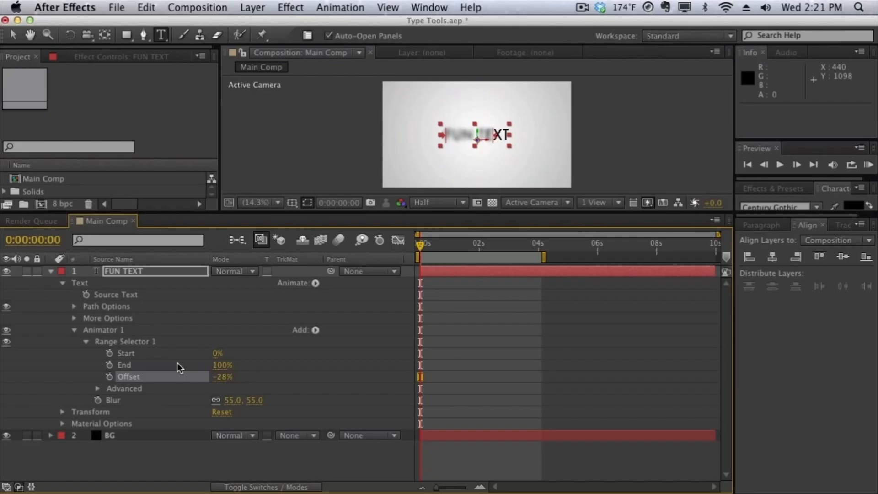
Delete the Blur animator from the FUN TEXT layer.
left_click(110, 332)
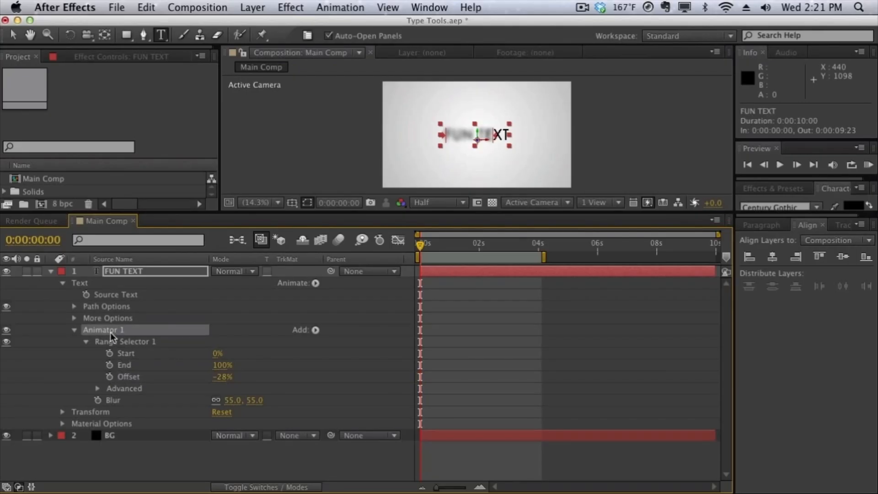
key("Delete")
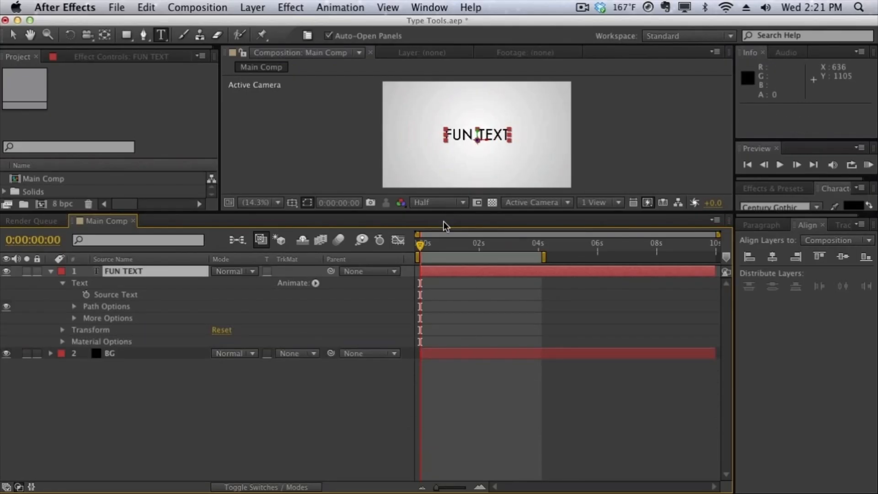
Add a Tracking animator to the FUN TEXT layer with the playhead at the start of the composition.
left_click_drag(452, 249, 417, 251)
left_click(316, 283)
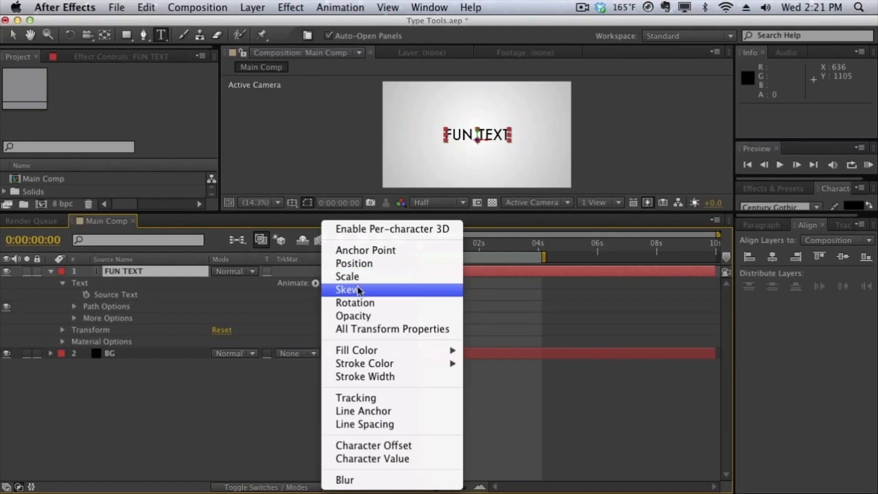
left_click(366, 394)
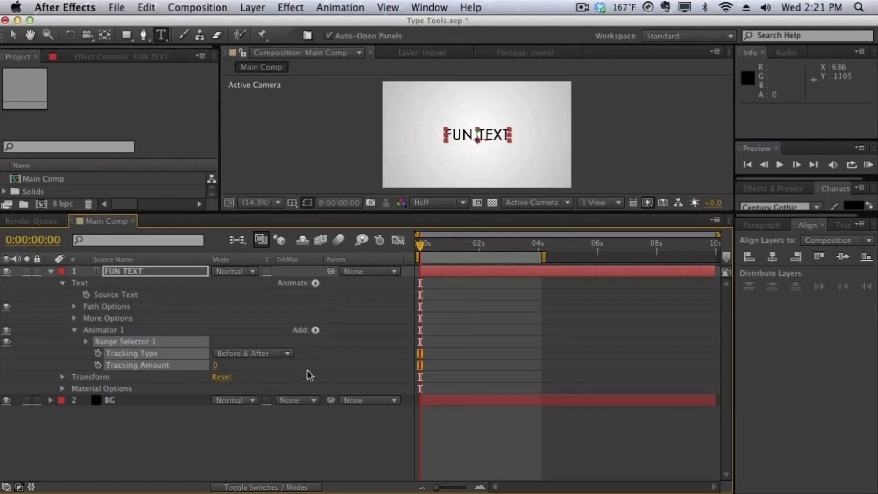
Add a Blur property to the Tracking animator of the FUN TEXT layer.
left_click(118, 331)
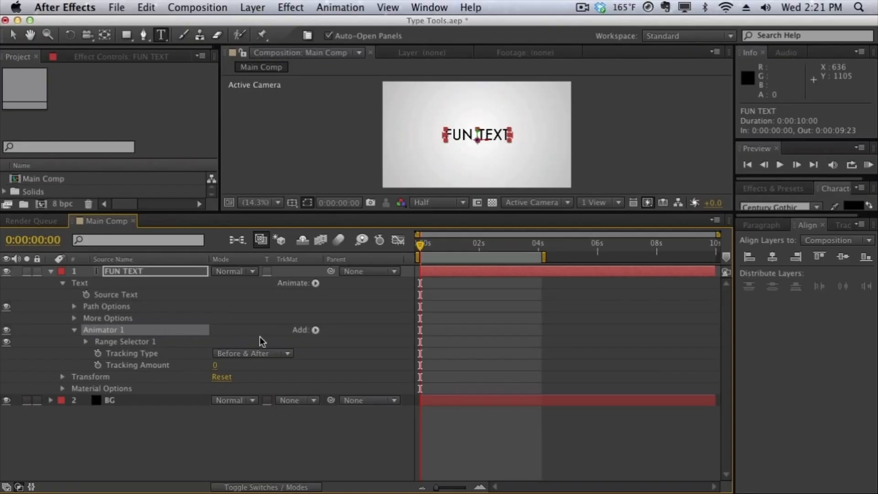
left_click(316, 329)
mouse_move(362, 336)
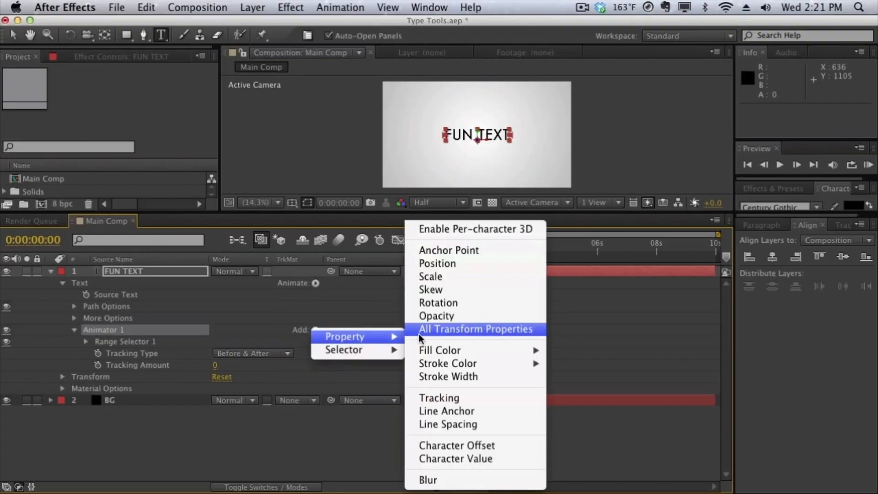
left_click(445, 479)
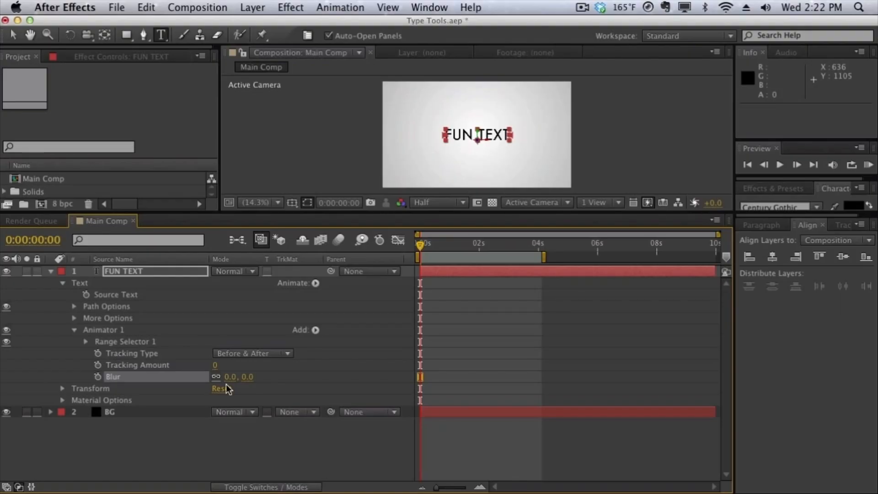
left_click(317, 330)
mouse_move(361, 337)
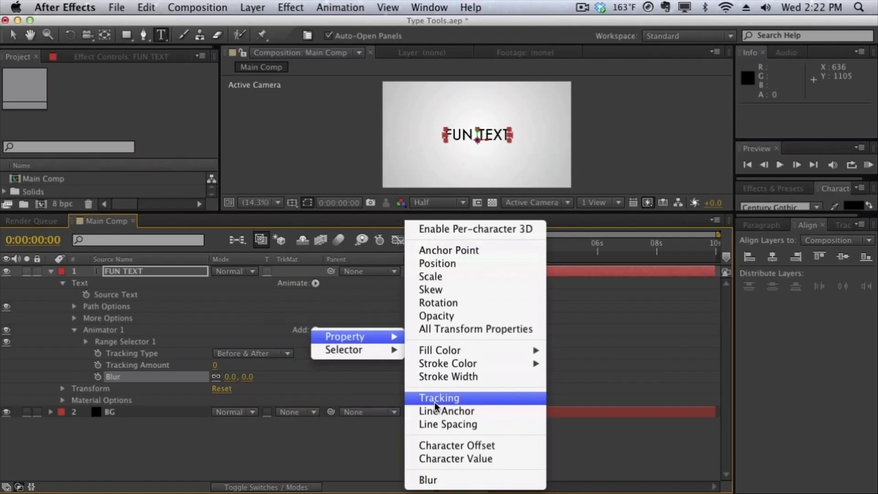
mouse_move(383, 349)
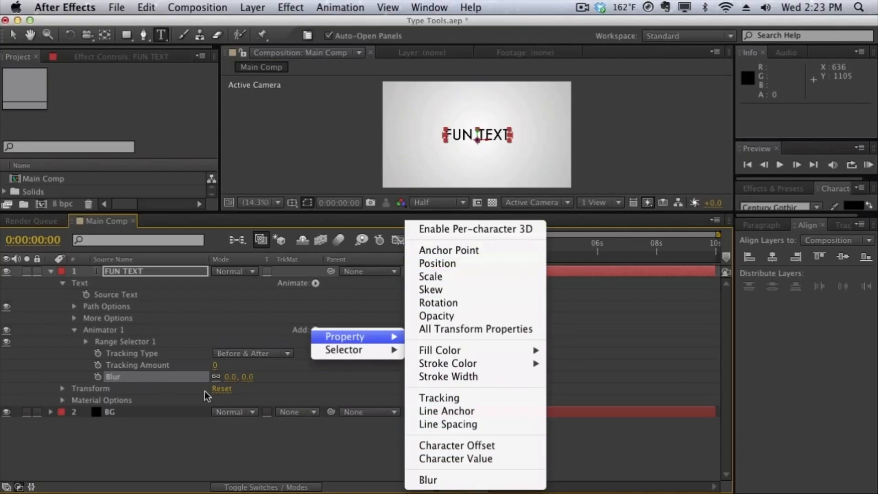
left_click(133, 377)
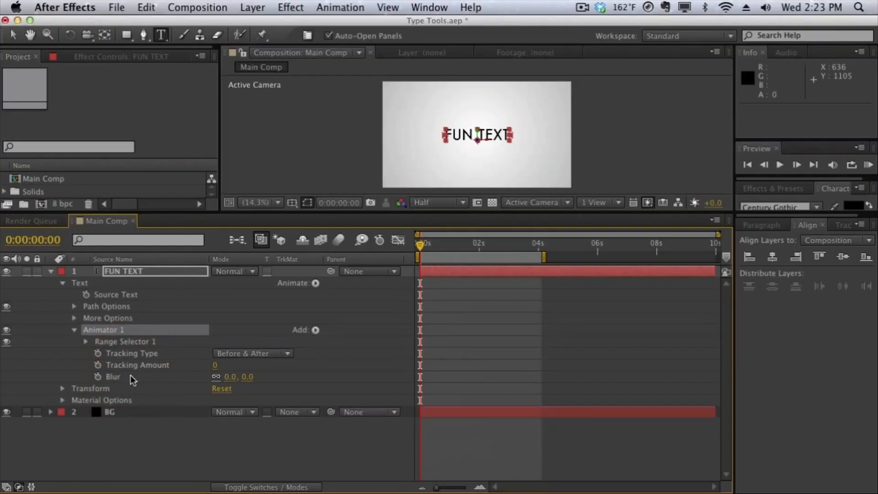
Delete the Blur property from the Tracking animator, keeping the tracking properties.
left_click(132, 379)
key("Delete")
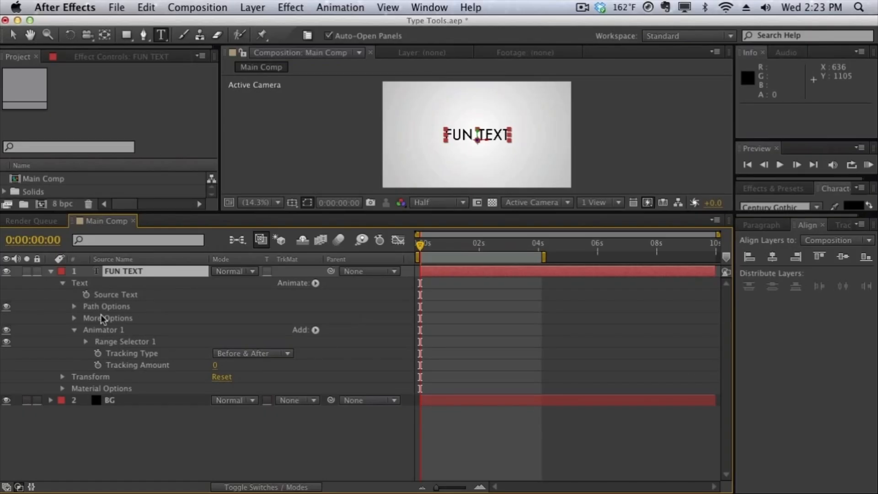
Keyframe the FUN TEXT Tracking Amount at 0 seconds and set it to 9 at 0:00:04:00.
left_click(97, 365)
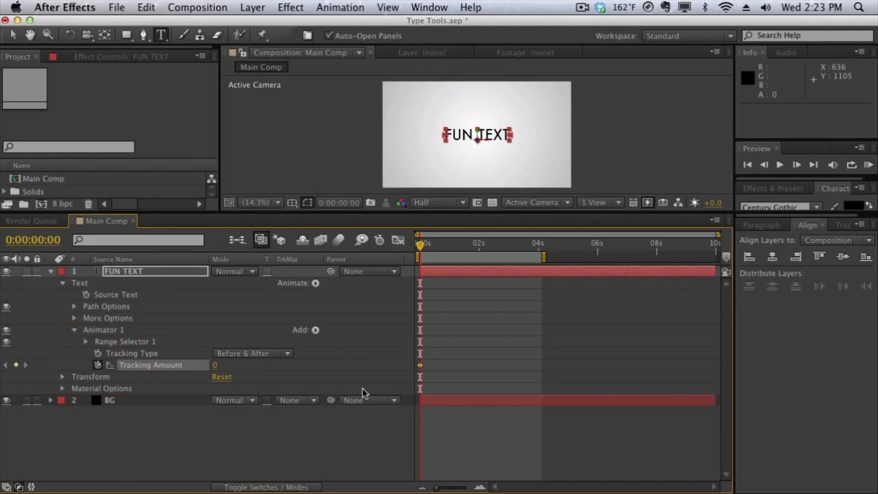
left_click(537, 244)
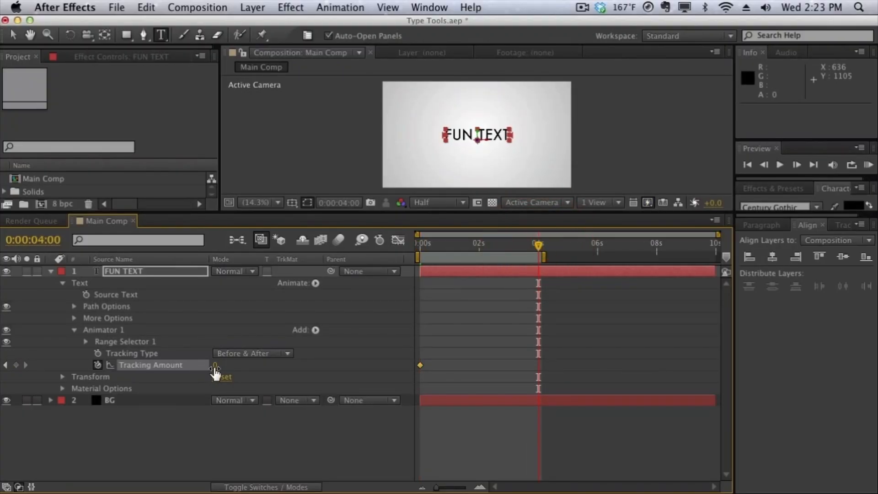
left_click(215, 366)
type("9")
key("Return")
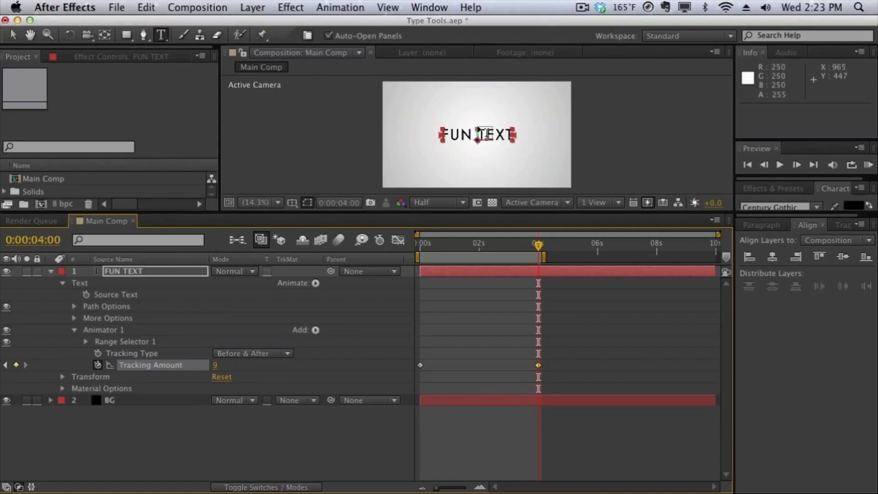
Return to the start of the composition and play a RAM preview of the tracking animation.
left_click_drag(470, 250, 404, 255)
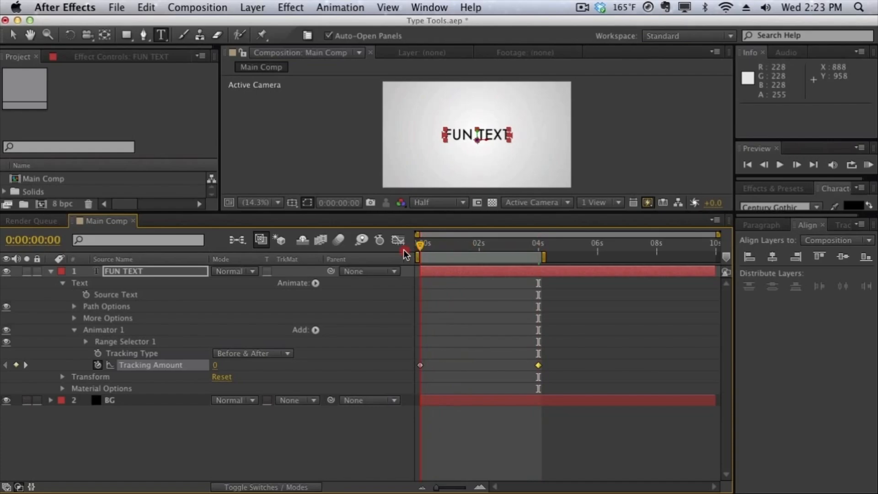
key("KP_0")
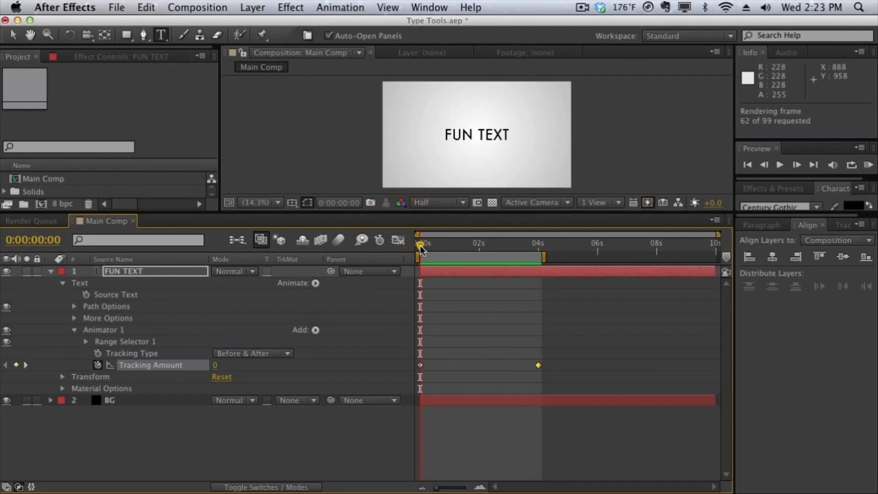
left_click(473, 248)
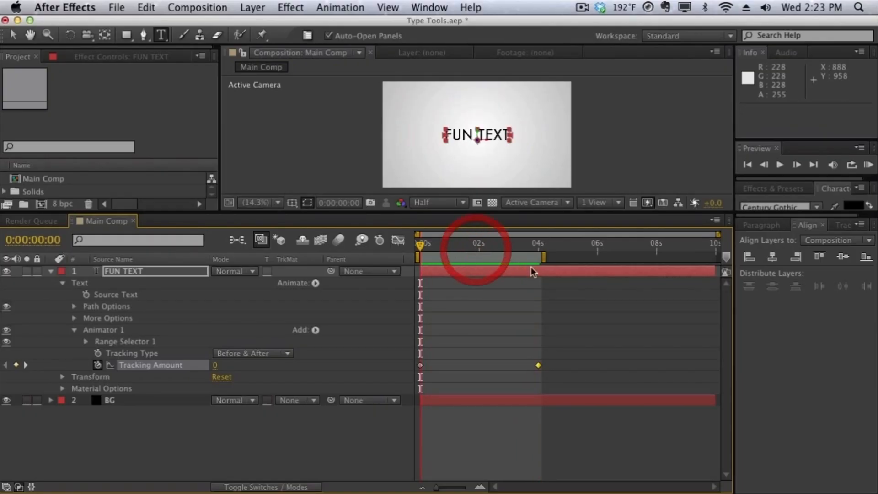
Increase the Tracking Amount of the keyframe at 4 seconds and preview the animation again.
double_click(538, 365)
key("Return")
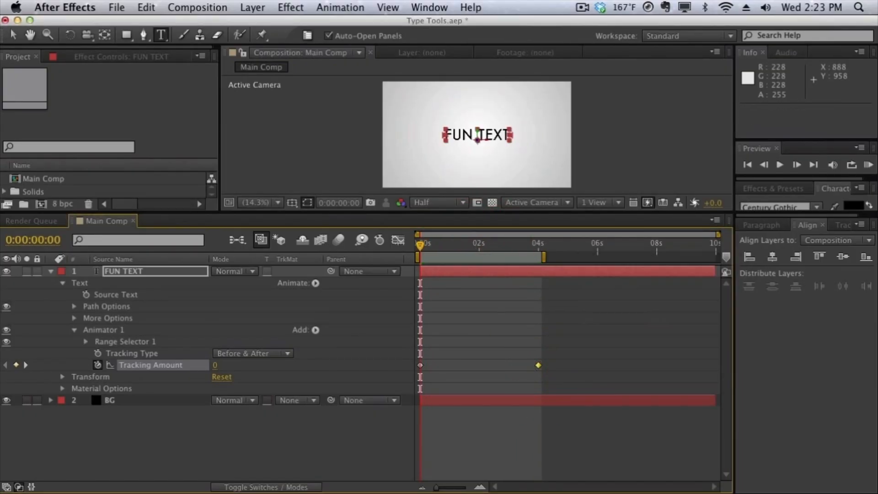
key("KP_0")
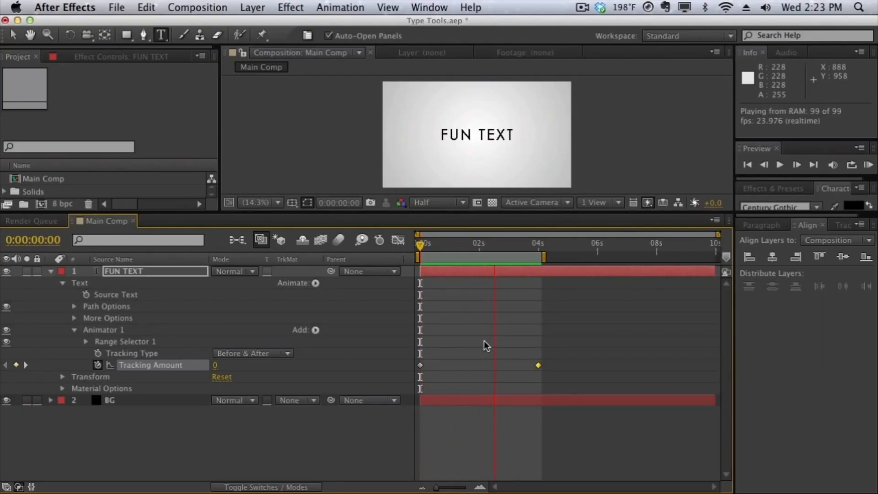
left_click(487, 255)
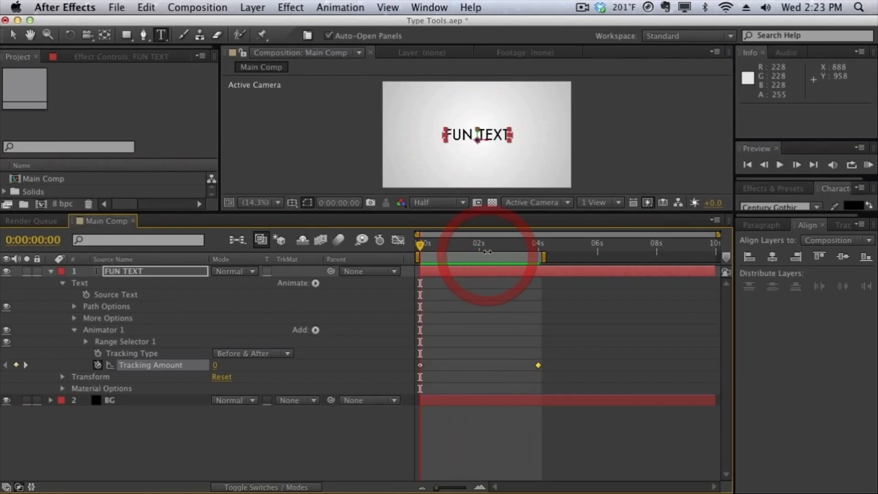
mouse_move(487, 246)
left_mouse_down()
mouse_move(525, 245)
mouse_move(487, 244)
mouse_move(500, 247)
left_mouse_up()
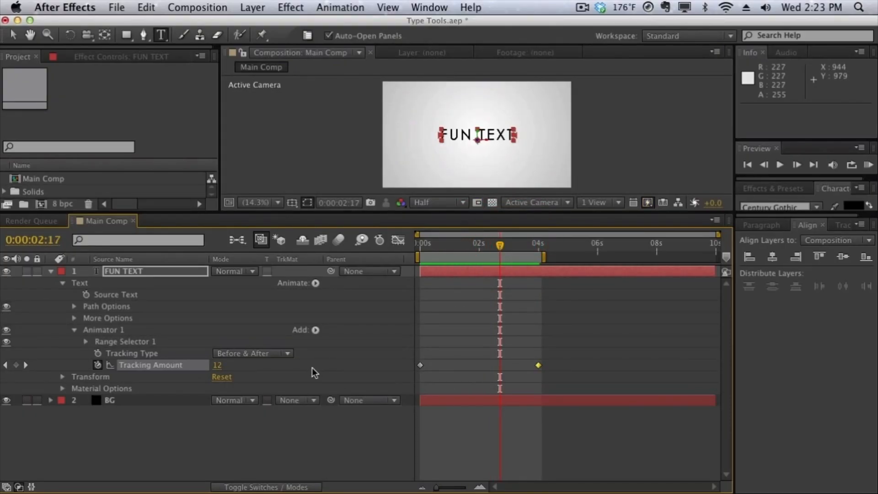
left_click(315, 330)
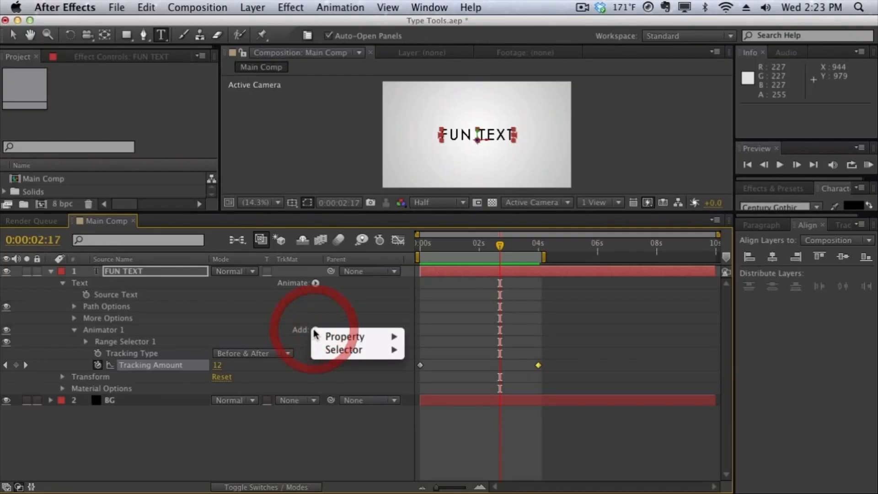
mouse_move(315, 338)
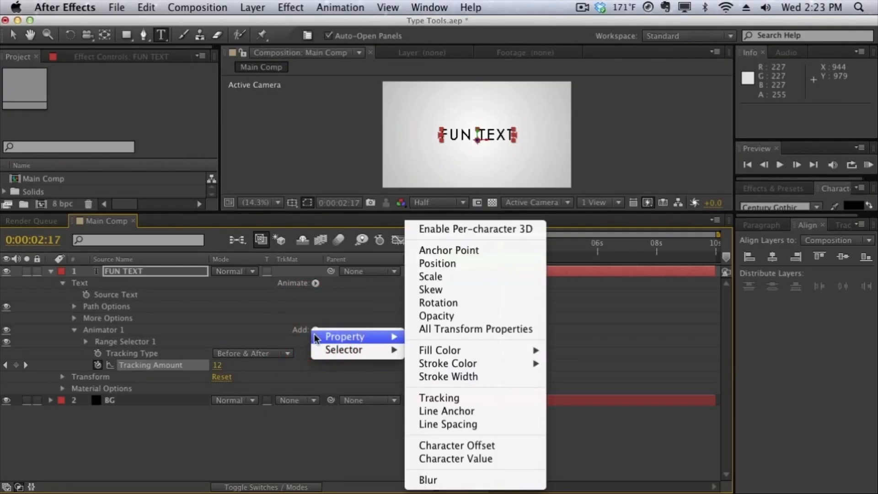
left_click(320, 311)
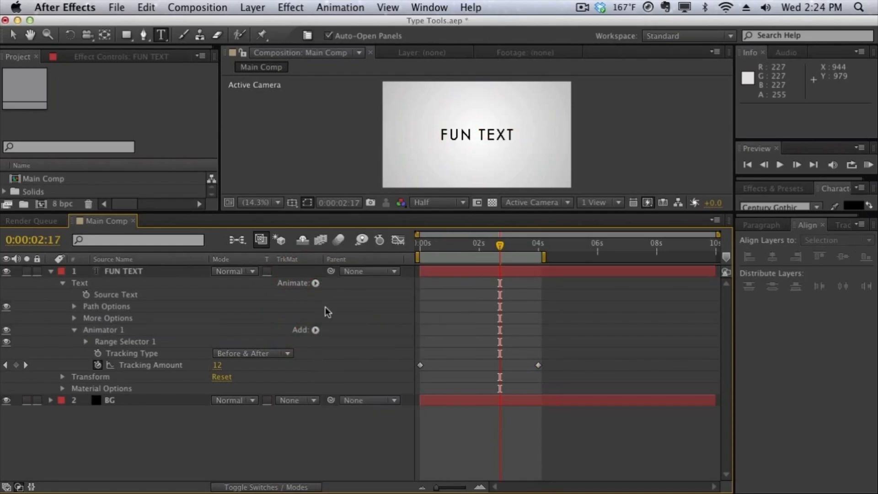
Add a separate Blur animator to the FUN TEXT layer and set its Blur to 62.0, 62.0.
left_click(315, 283)
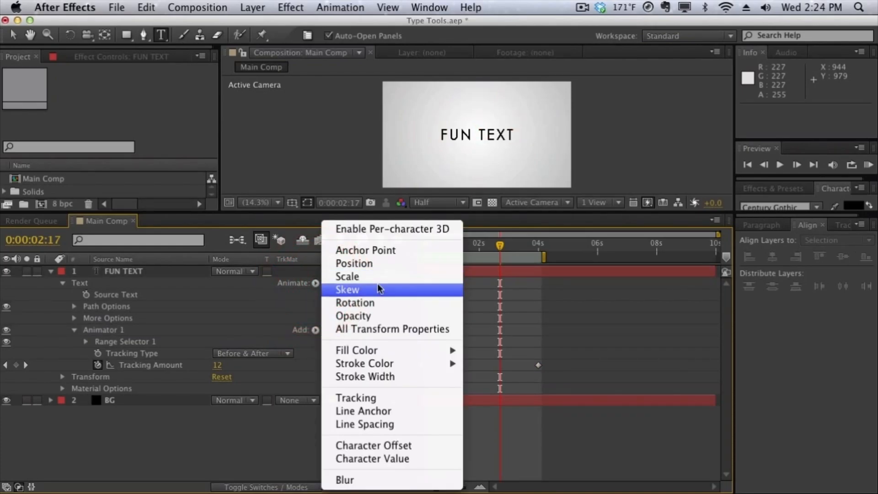
left_click(368, 479)
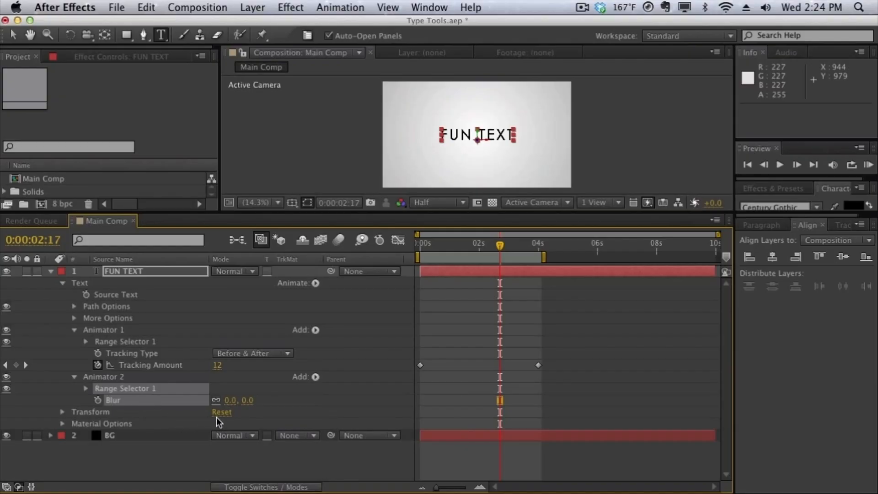
left_click_drag(235, 402, 275, 397)
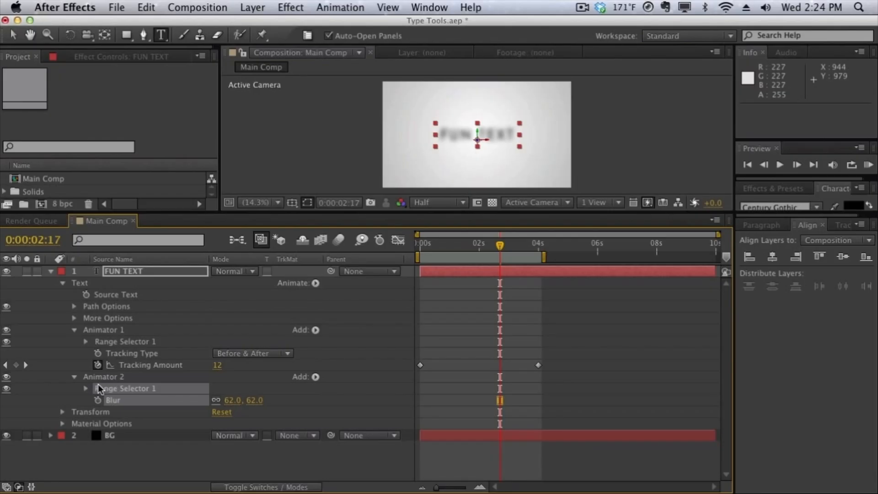
Keyframe the Range Selector Offset of the blur animator at 0% at 0 seconds and 100% at 0:00:01:21.
left_click(87, 388)
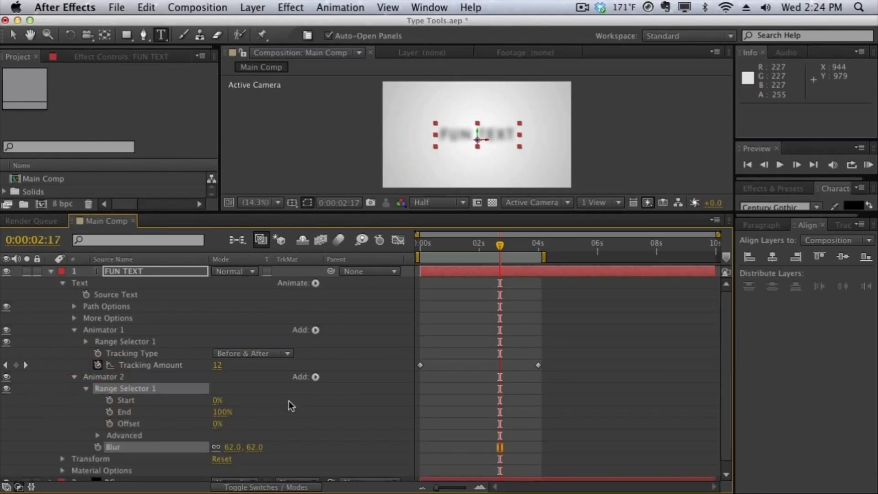
left_click_drag(462, 240, 369, 255)
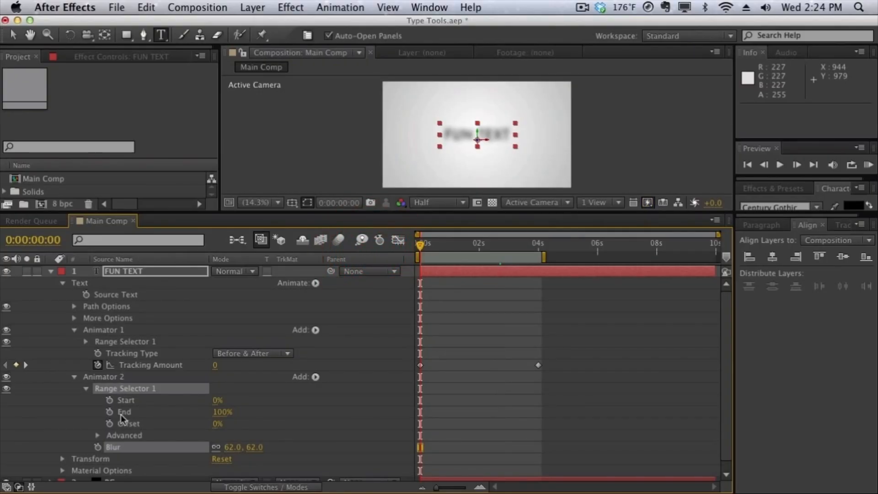
left_click(109, 423)
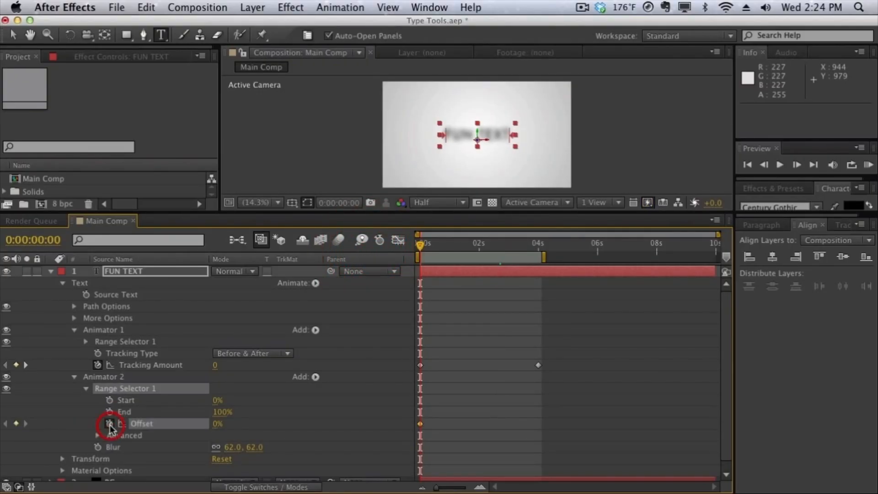
left_click_drag(463, 243, 475, 243)
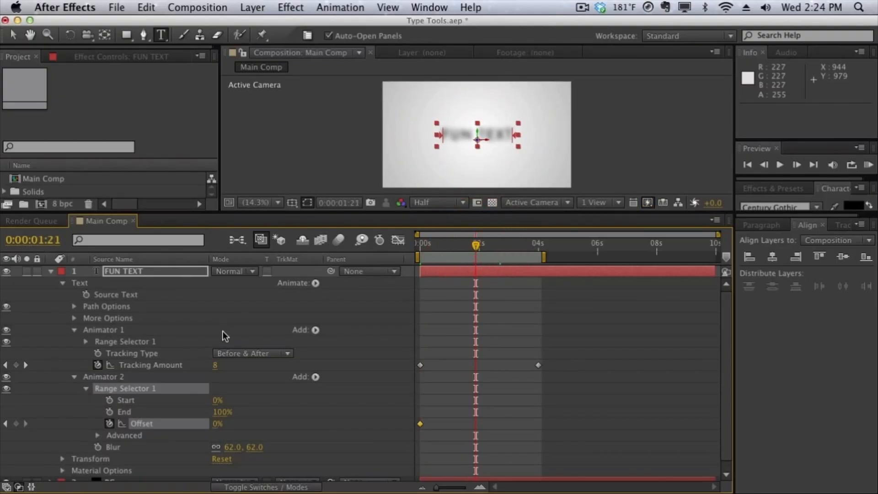
left_click(217, 425)
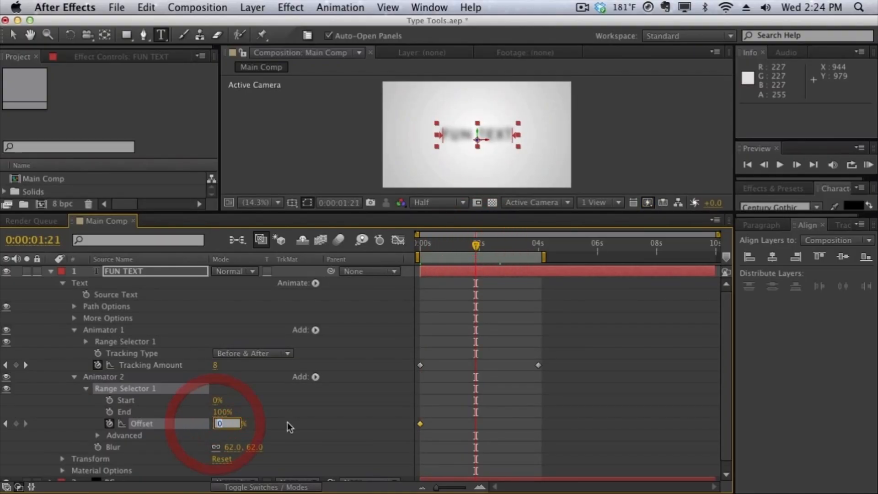
type("100")
key("Return")
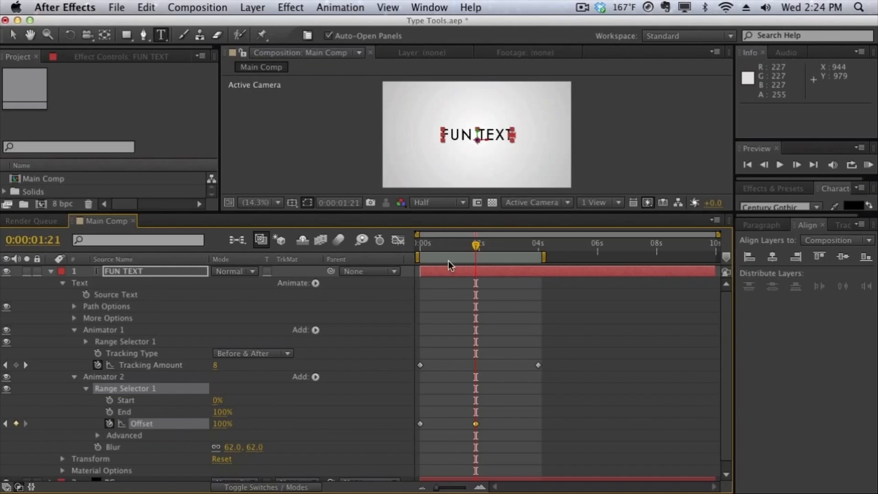
Scrub through the blur animation from the start and play a RAM preview of it.
left_click_drag(449, 246, 403, 247)
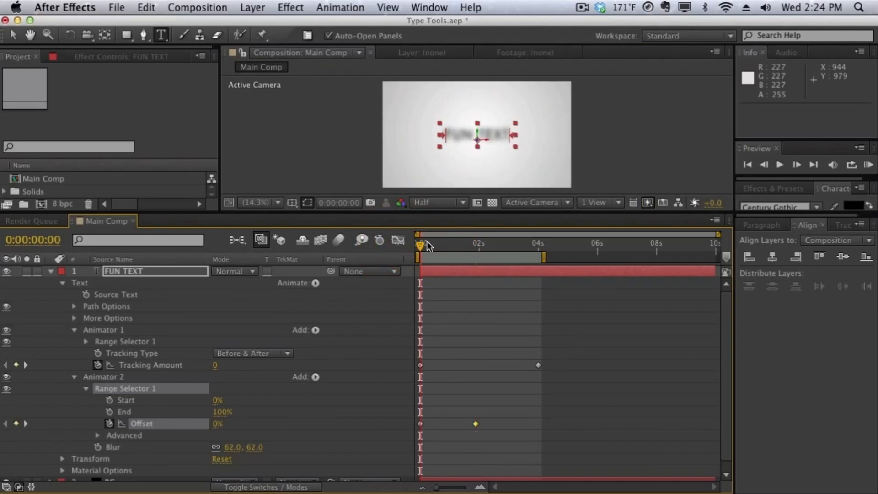
left_click_drag(421, 245, 490, 243)
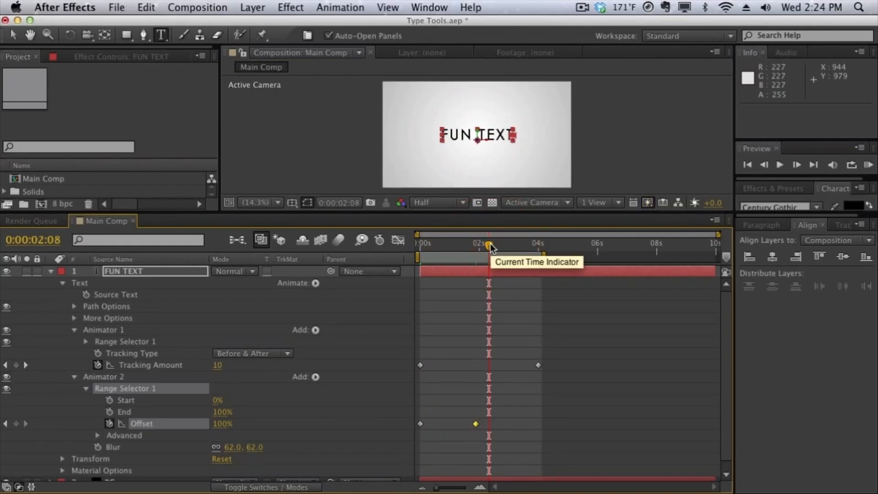
key("KP_0")
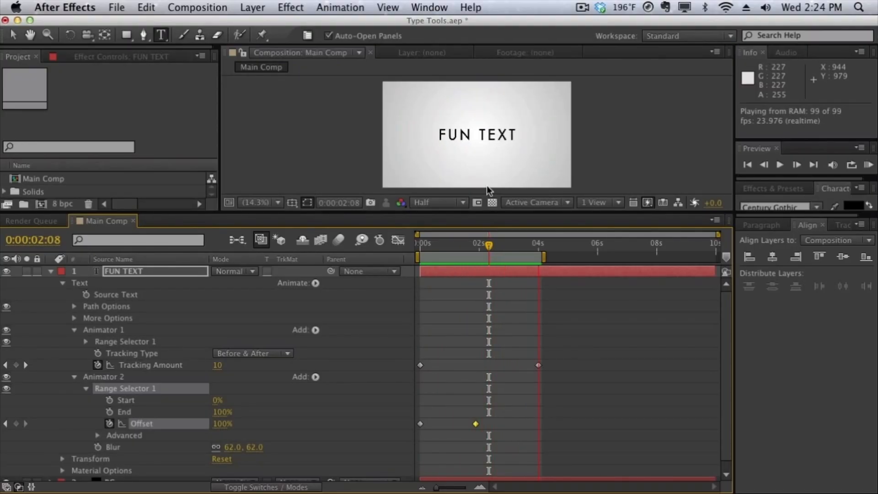
key("space")
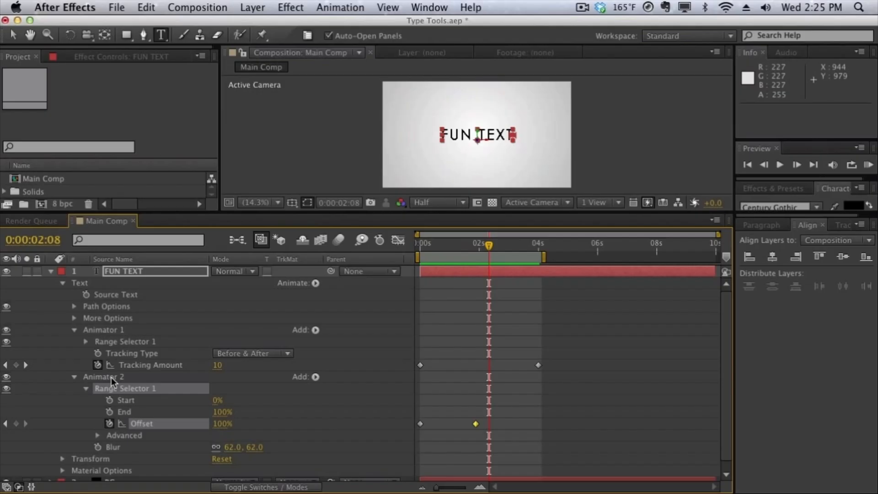
Rename the FUN TEXT layer's first animator Tracking Animator and its second one Blur Animator.
left_click(109, 329)
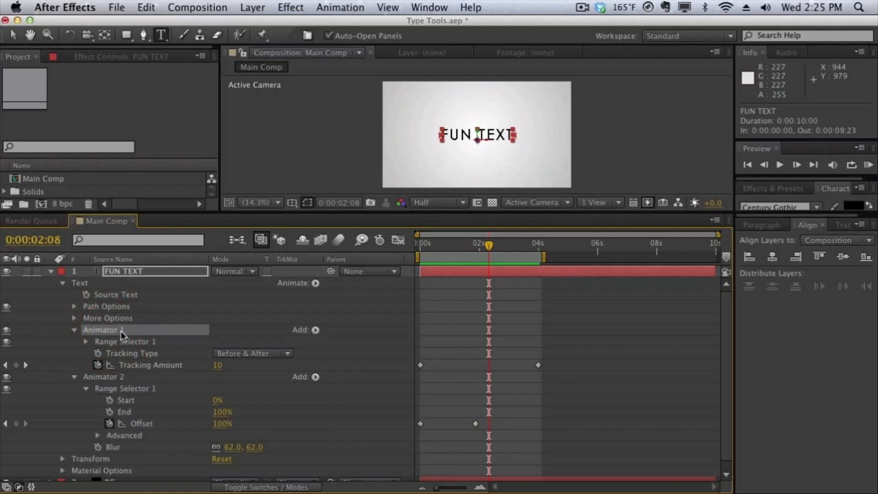
key("Return")
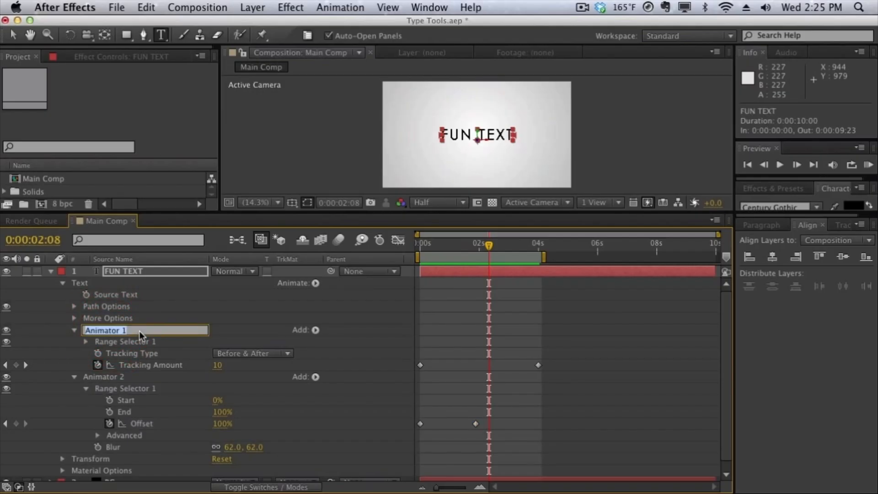
type("Tracking Animator")
left_click(119, 379)
key("Return")
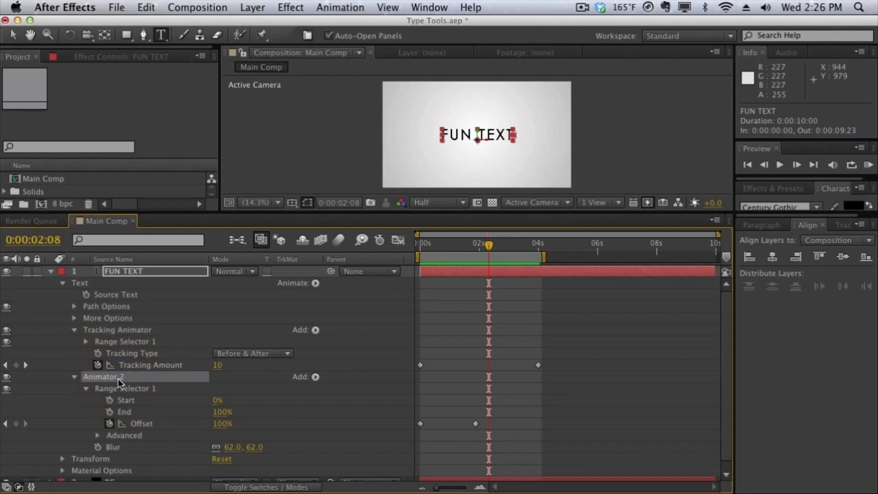
type("Blur Animator")
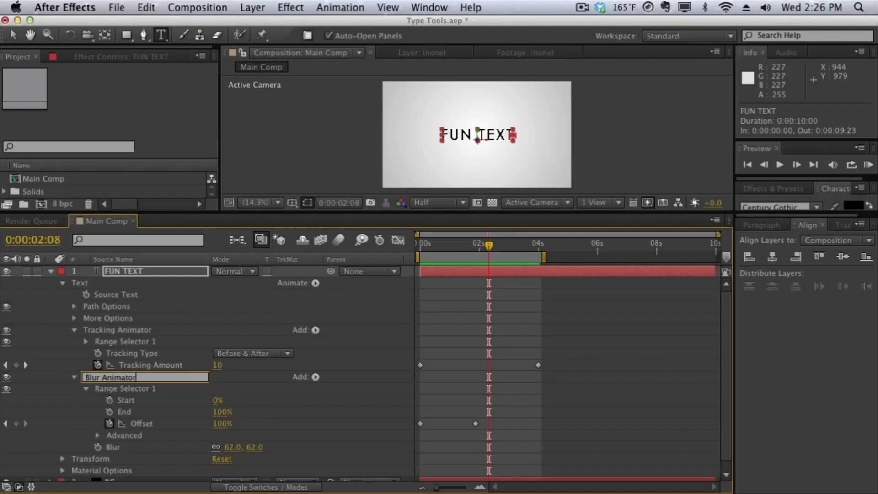
left_click(170, 334)
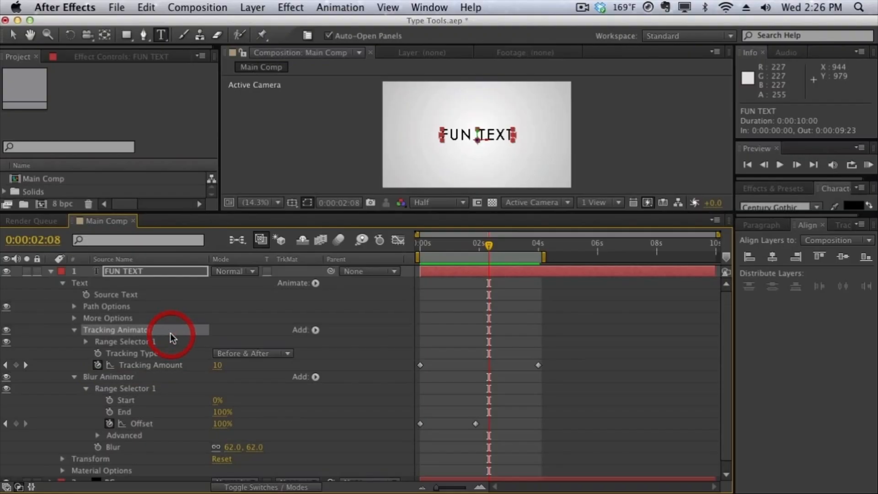
Apply Easy Ease to all Tracking Amount and Offset keyframes and play a RAM preview of the animation.
left_click_drag(567, 342, 417, 455)
right_click(420, 366)
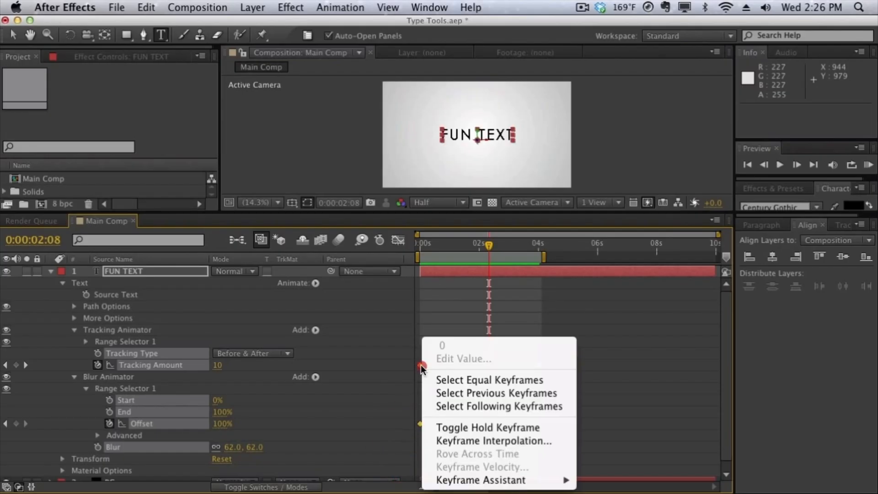
mouse_move(526, 480)
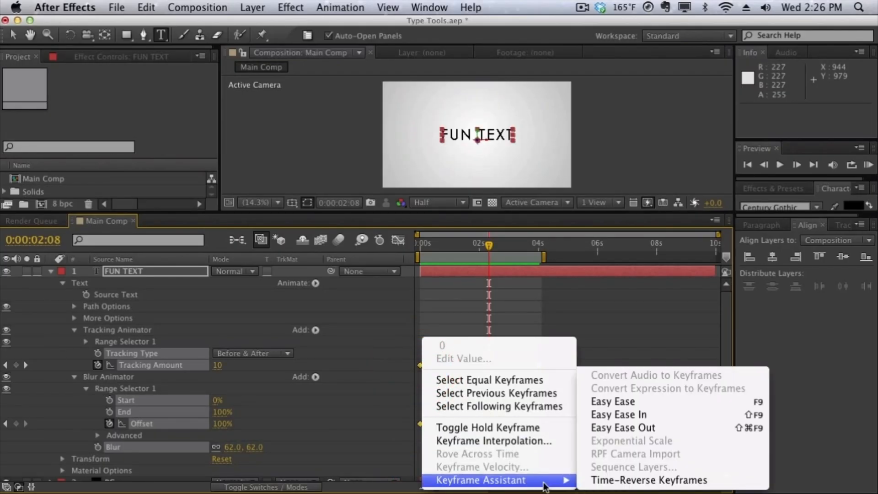
left_click(605, 400)
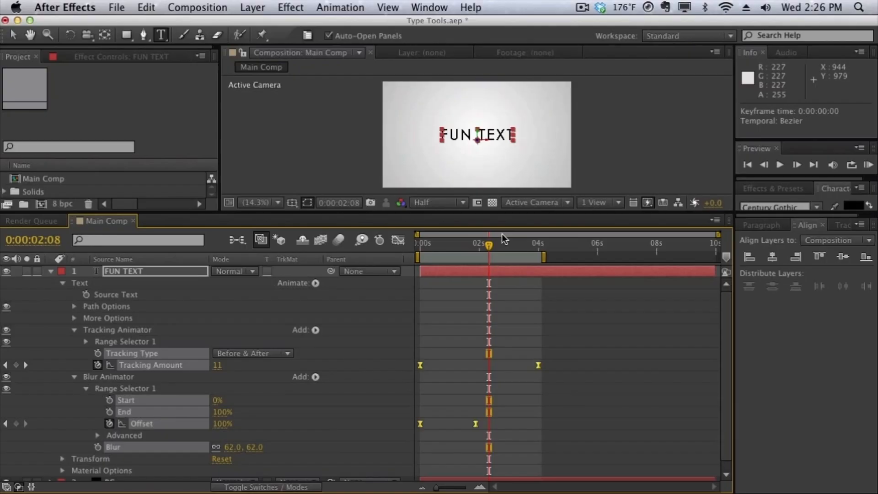
key("KP_0")
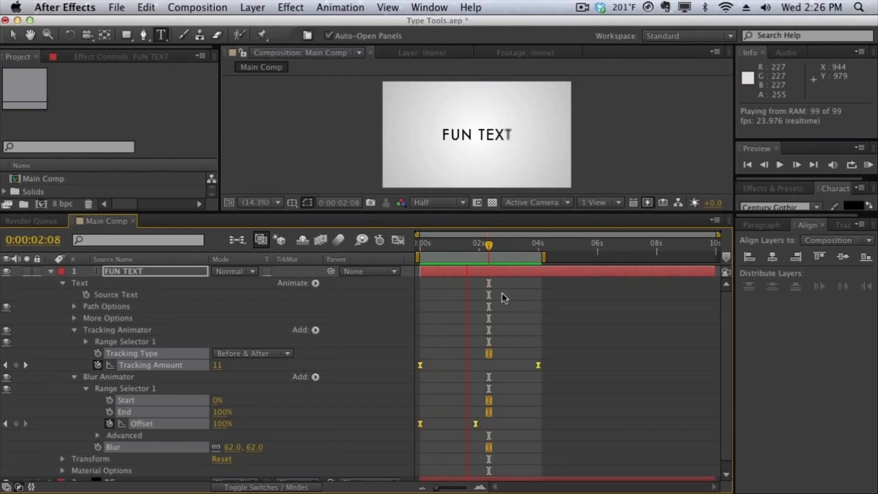
key("space")
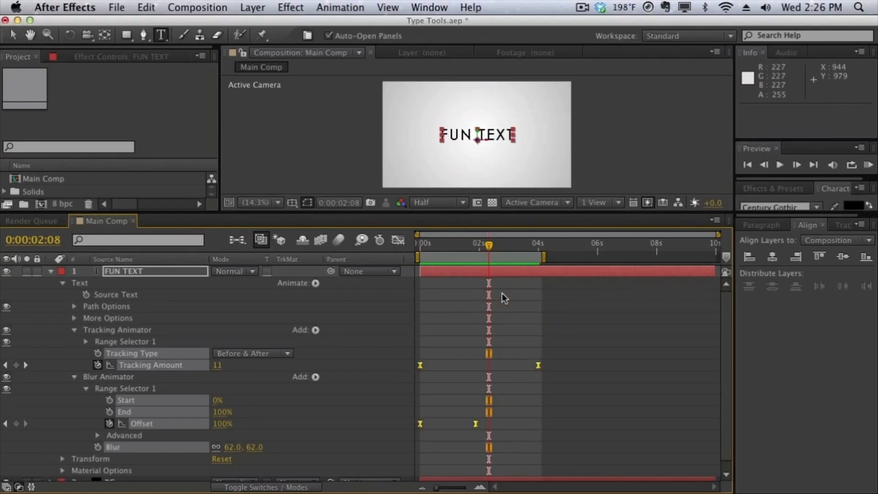
left_click(316, 283)
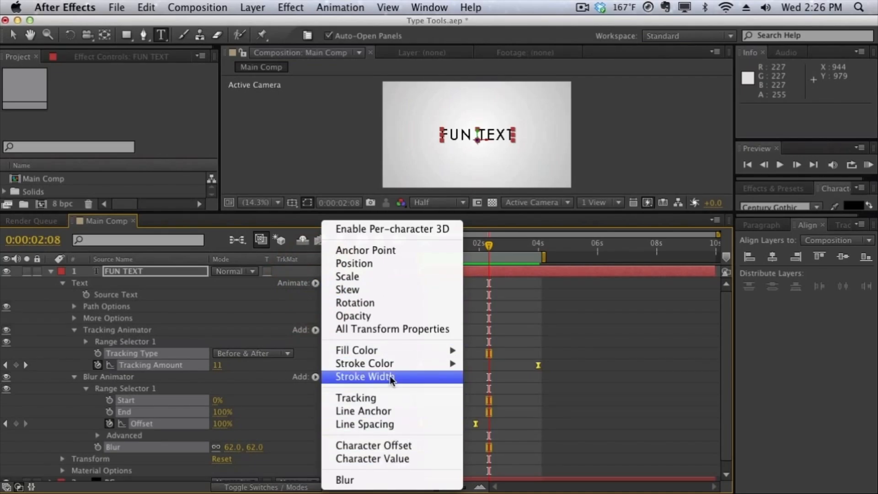
left_click(474, 389)
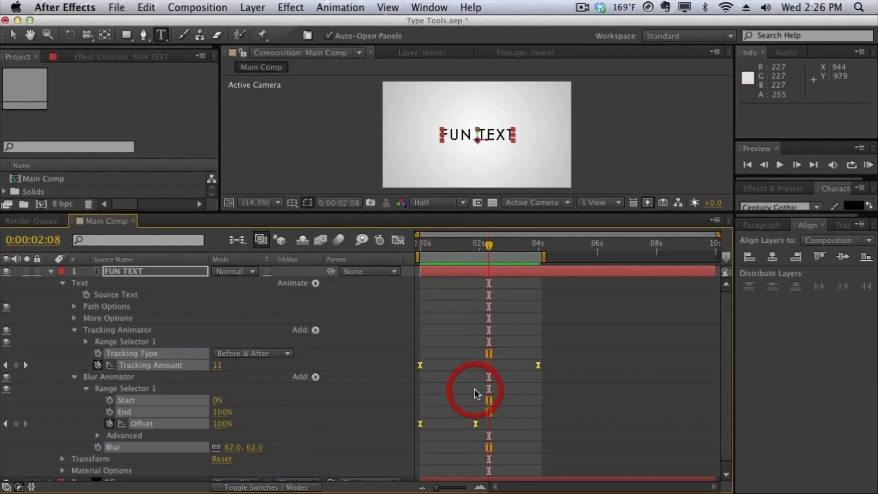
left_click(474, 388)
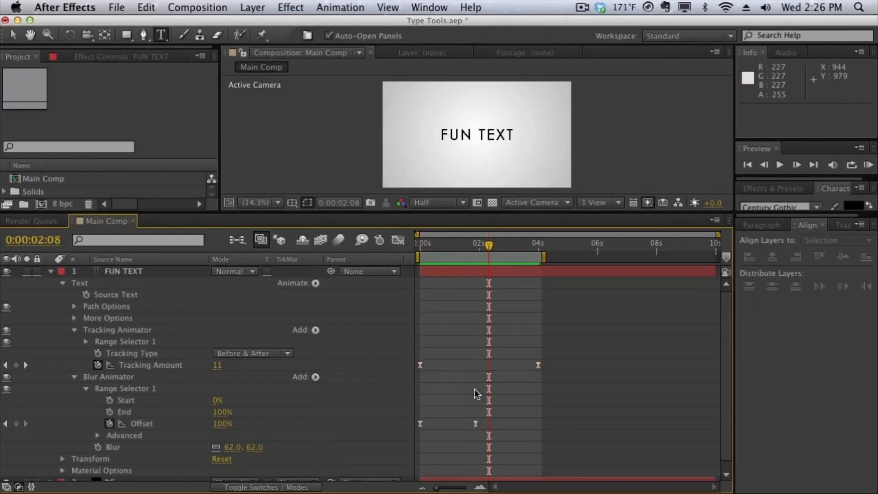